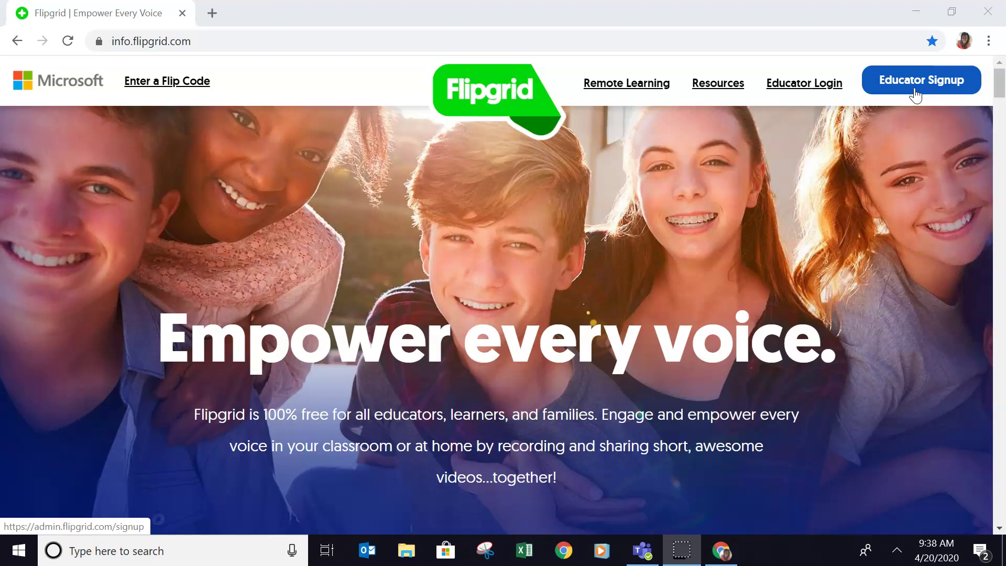
Log in as an educator and start a new grid named "5th grade"
{"action": "left_click", "coordinate": [811, 83]}
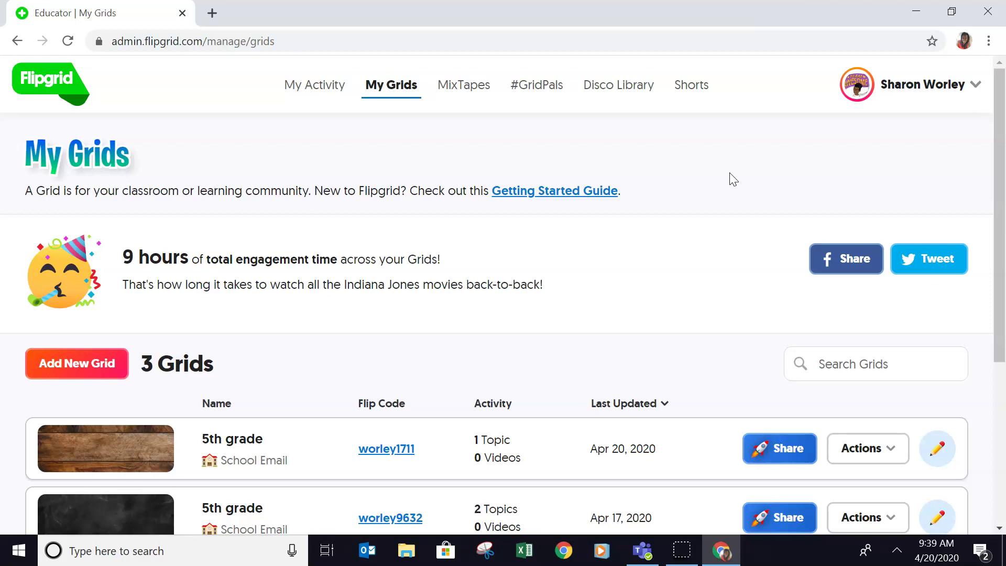
{"action": "left_click", "coordinate": [103, 354]}
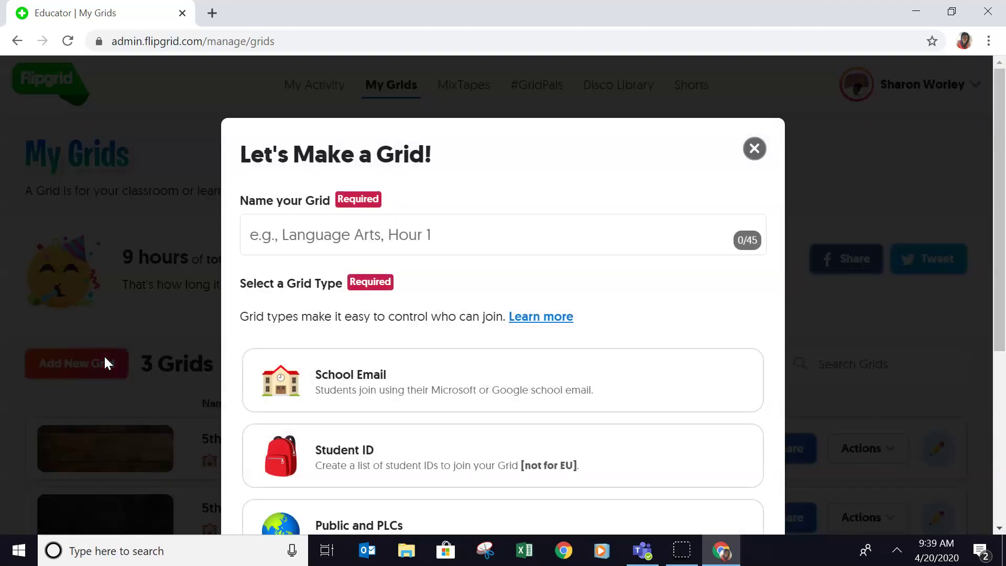
{"action": "left_click", "coordinate": [335, 224]}
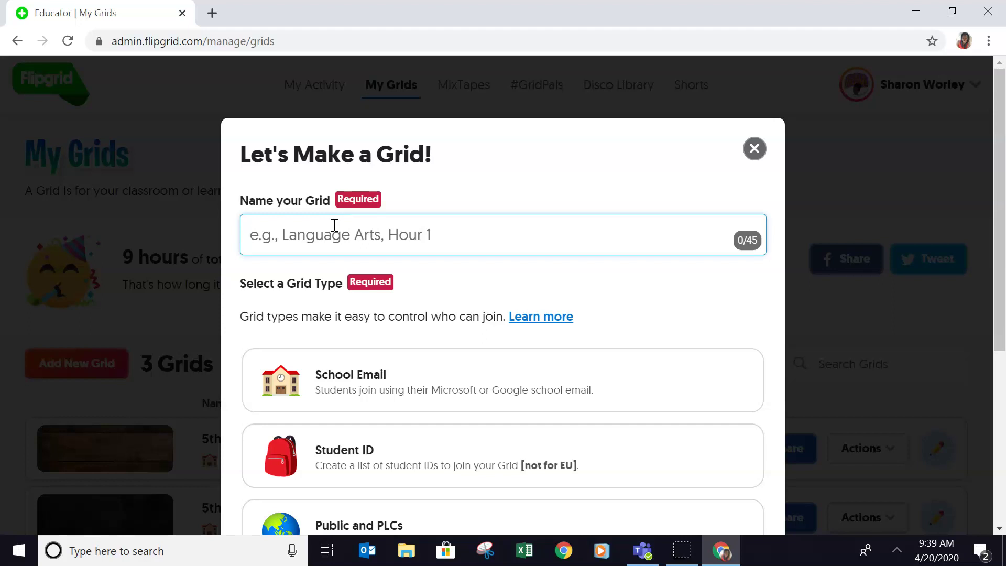
{"action": "type", "text": "5th"}
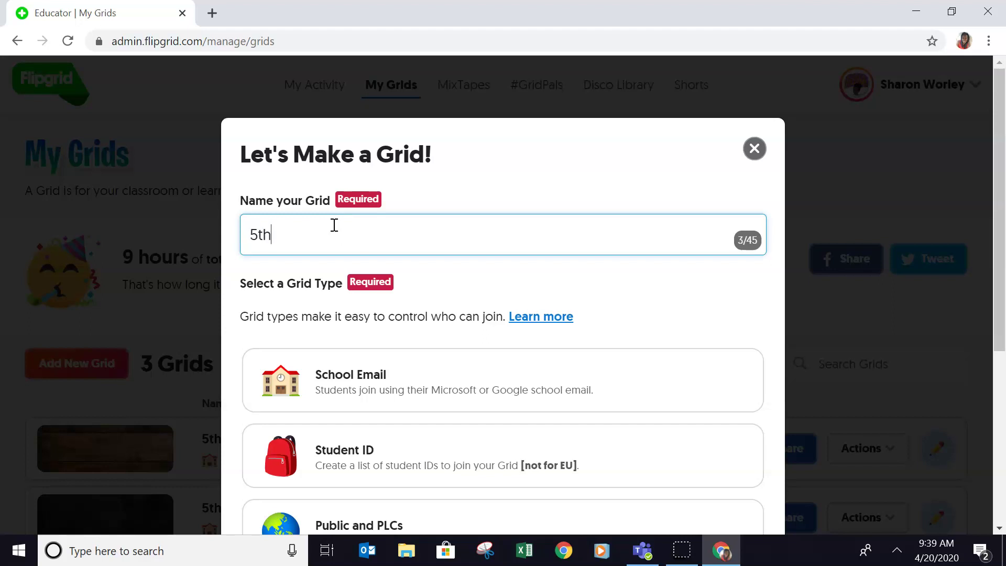
{"action": "type", "text": " grade"}
Choose School Email as the new grid's type and continue with the suggested Flip Code
{"action": "left_click_drag", "start_coordinate": [998, 215], "coordinate": [1001, 292]}
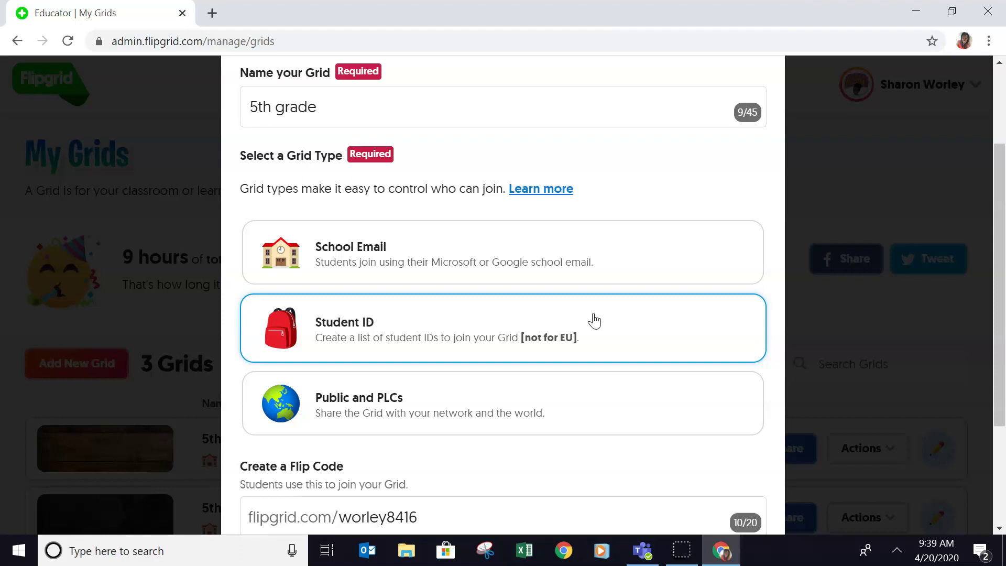
{"action": "left_click", "coordinate": [593, 269]}
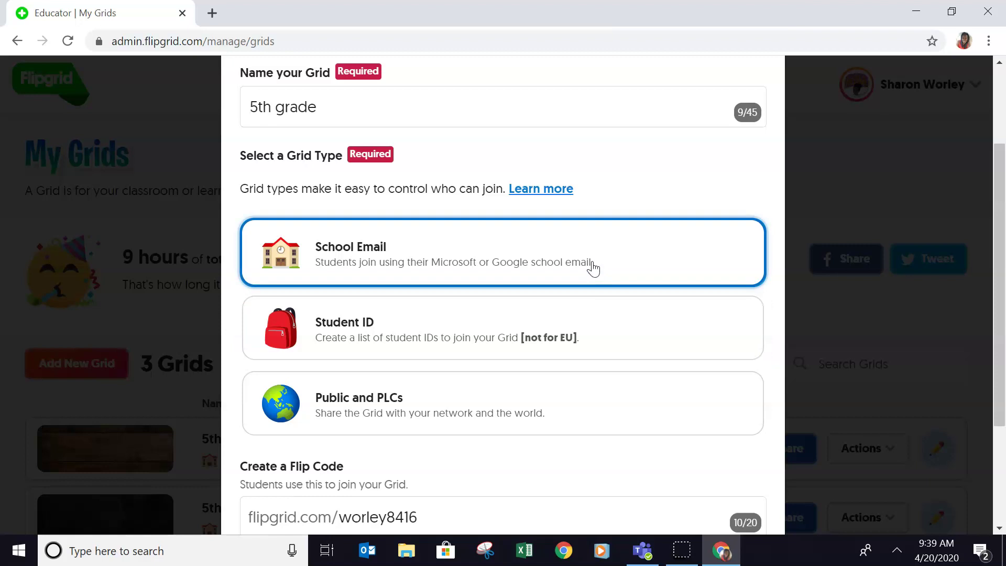
{"action": "scroll", "coordinate": [593, 269], "scroll_direction": "down", "scroll_amount": 3}
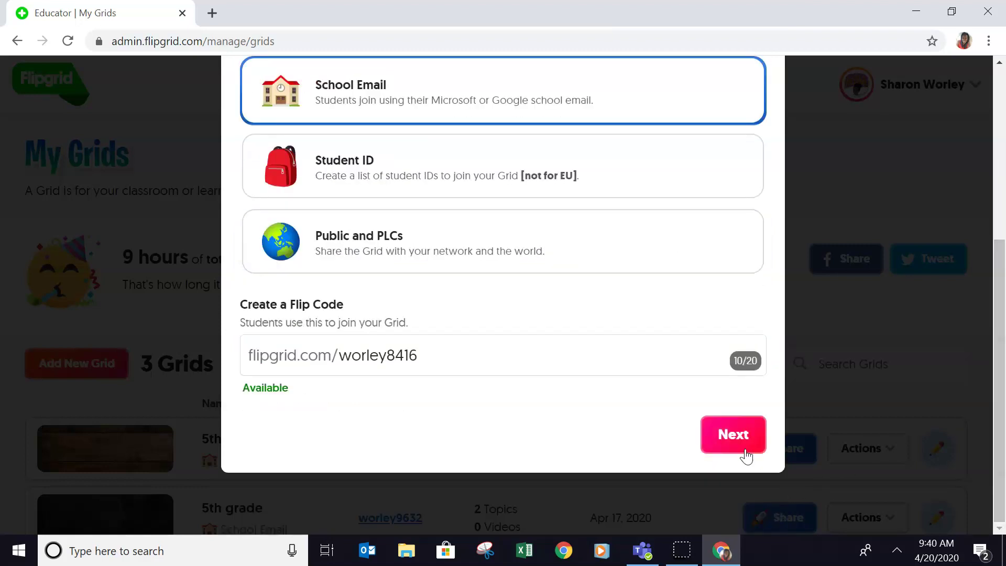
{"action": "left_click", "coordinate": [739, 446]}
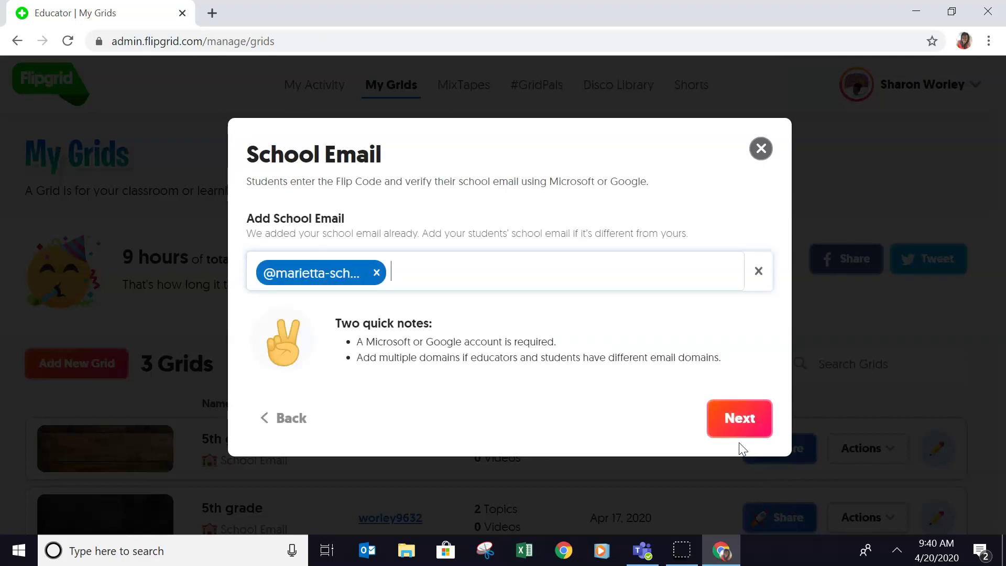
{"action": "left_click", "coordinate": [377, 272]}
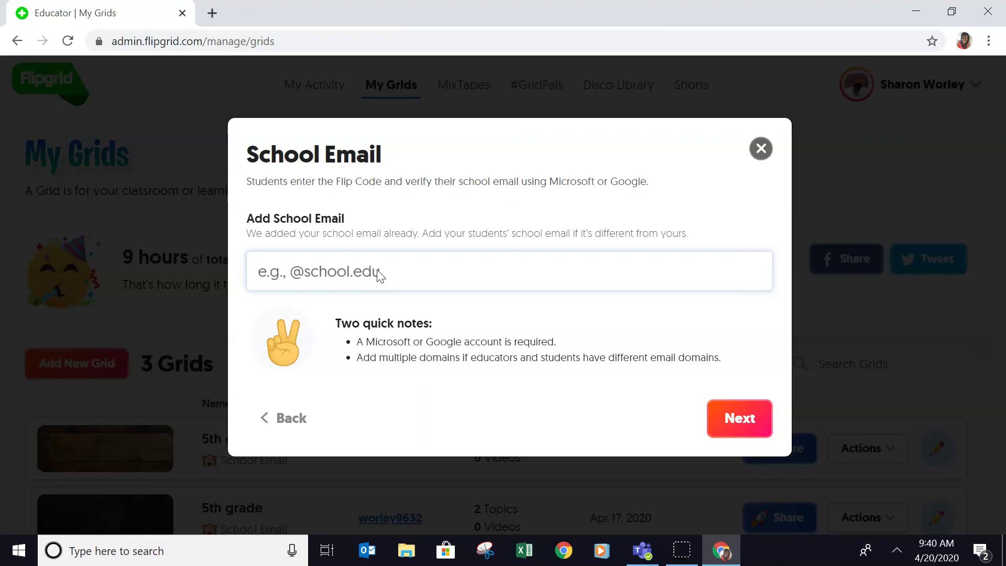
{"action": "type", "text": "@m"}
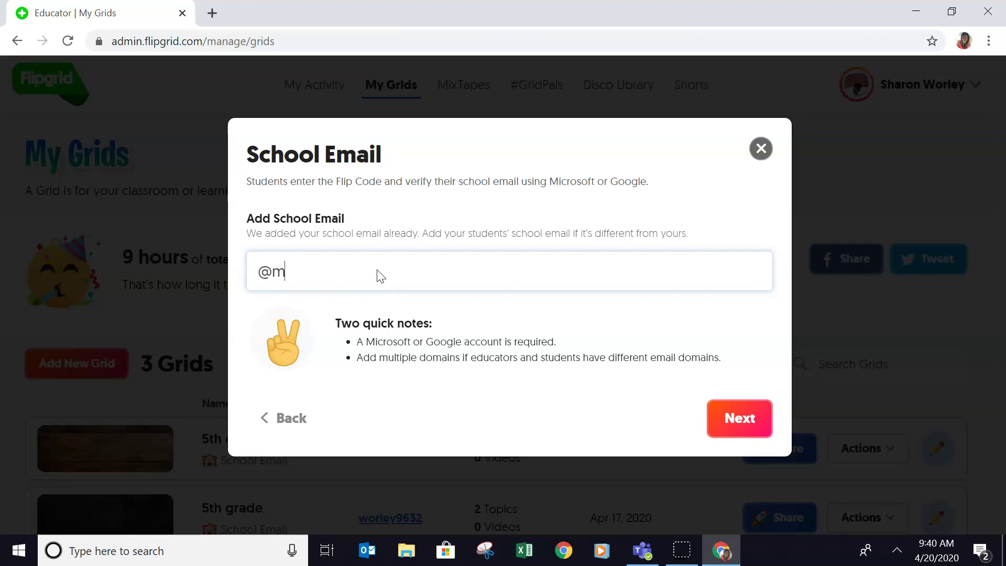
{"action": "type", "text": "arietta-schools"}
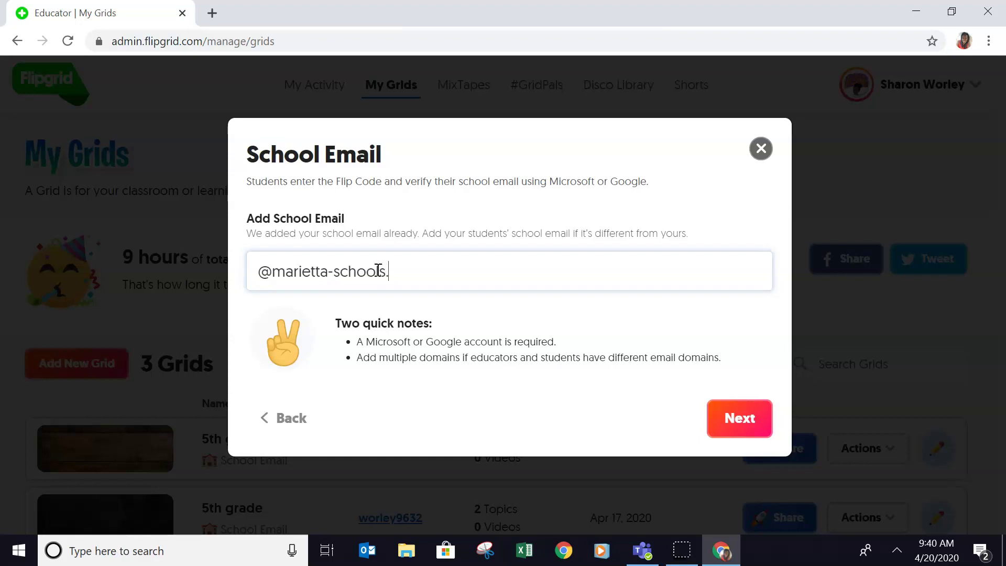
{"action": "type", "text": ".net"}
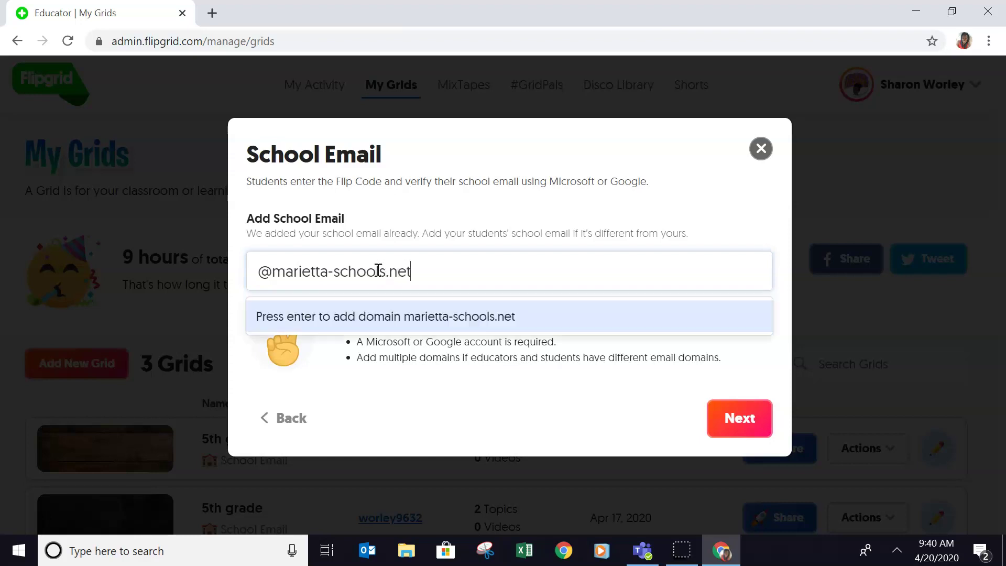
{"action": "key", "text": "Return"}
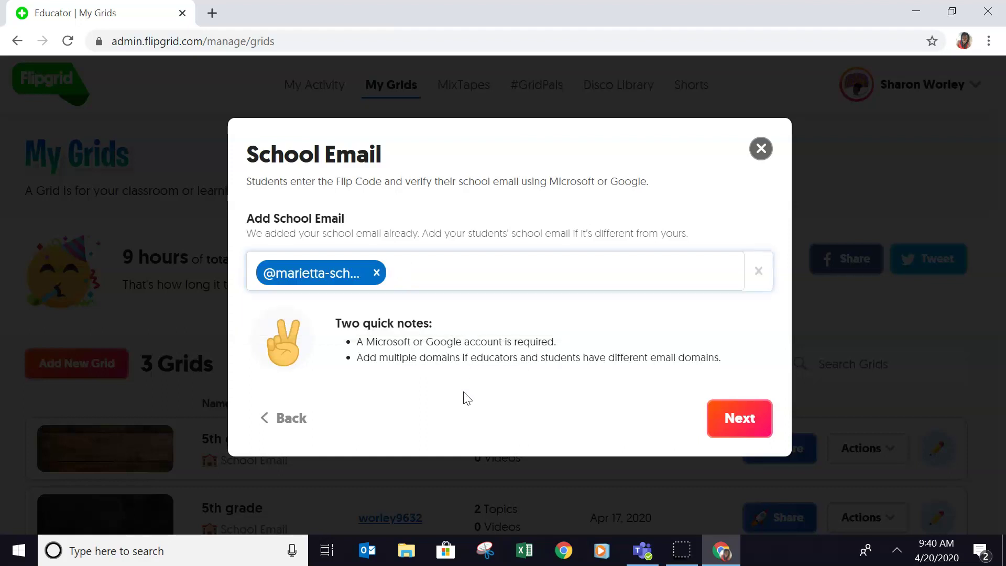
{"action": "left_click", "coordinate": [757, 421]}
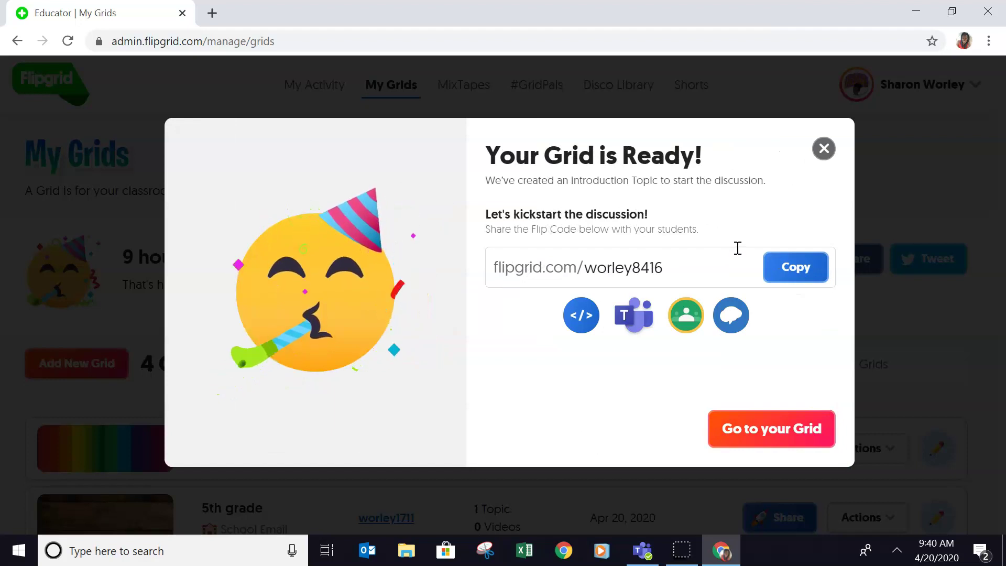
Copy the new grid's Flip Code link for students and go to the grid's details
{"action": "left_click", "coordinate": [787, 276]}
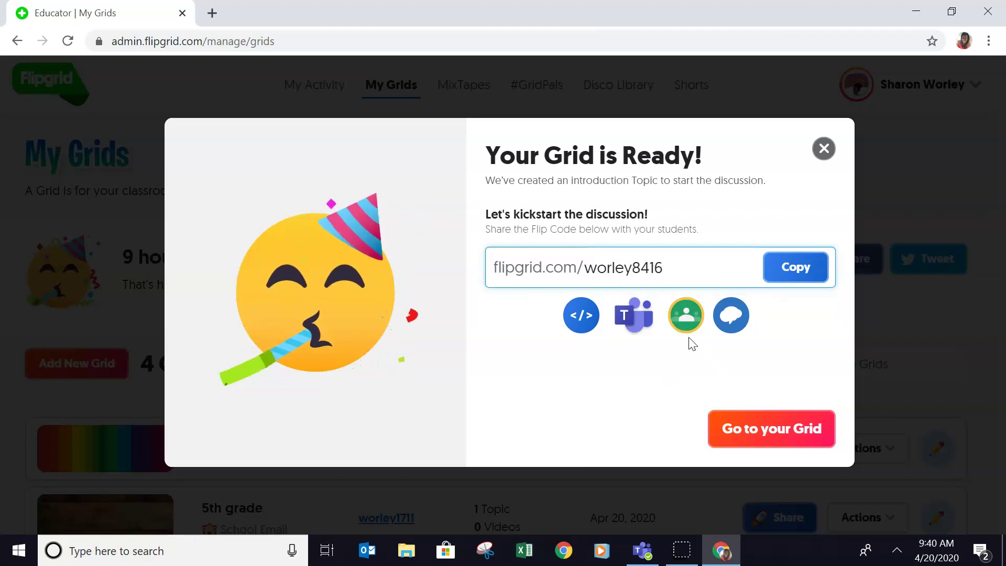
{"action": "left_click", "coordinate": [743, 431]}
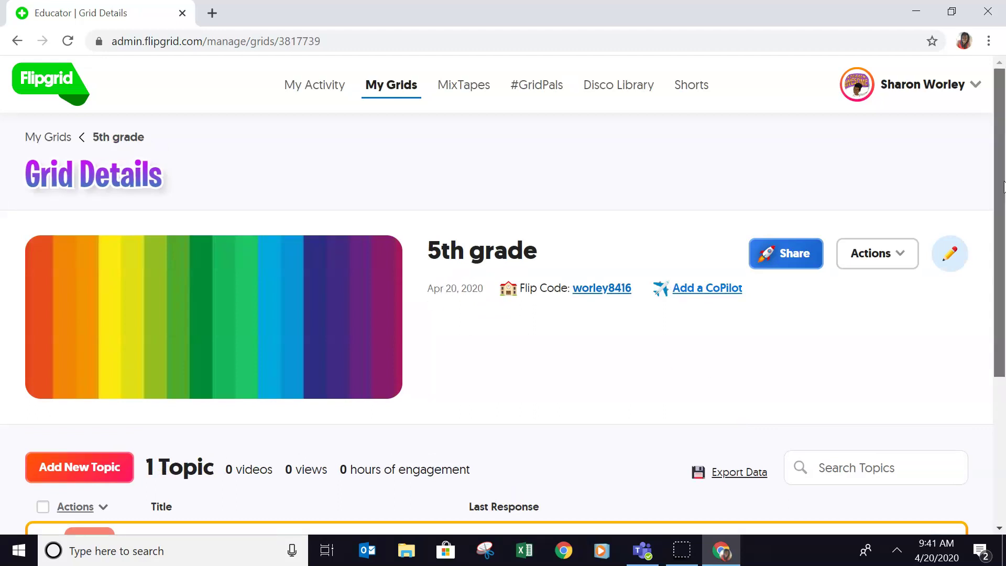
View the "Say Hello on Flipgrid!" topic as a student, logging in with the Google school account
{"action": "scroll", "coordinate": [999, 231], "scroll_direction": "down", "scroll_amount": 1}
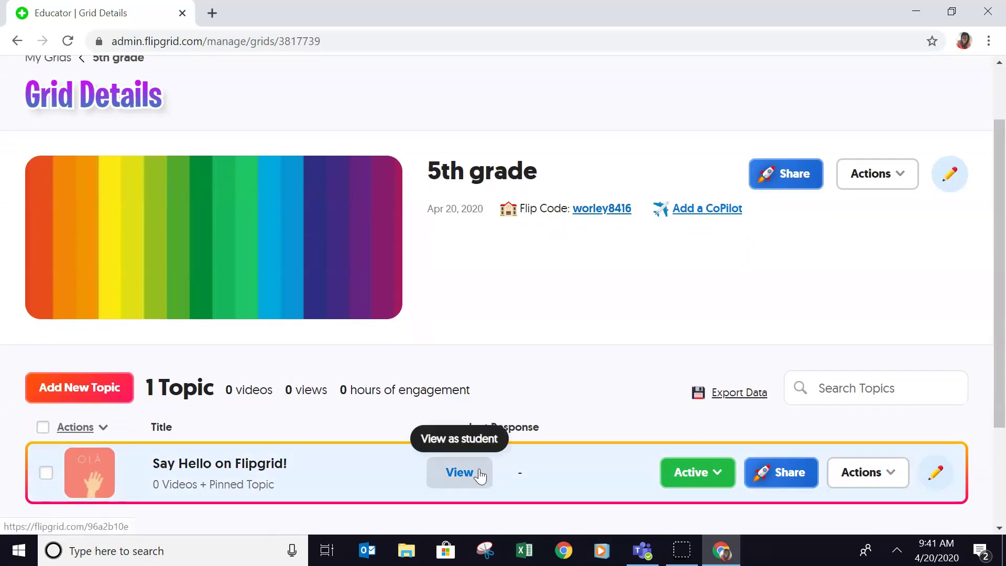
{"action": "left_click", "coordinate": [460, 472]}
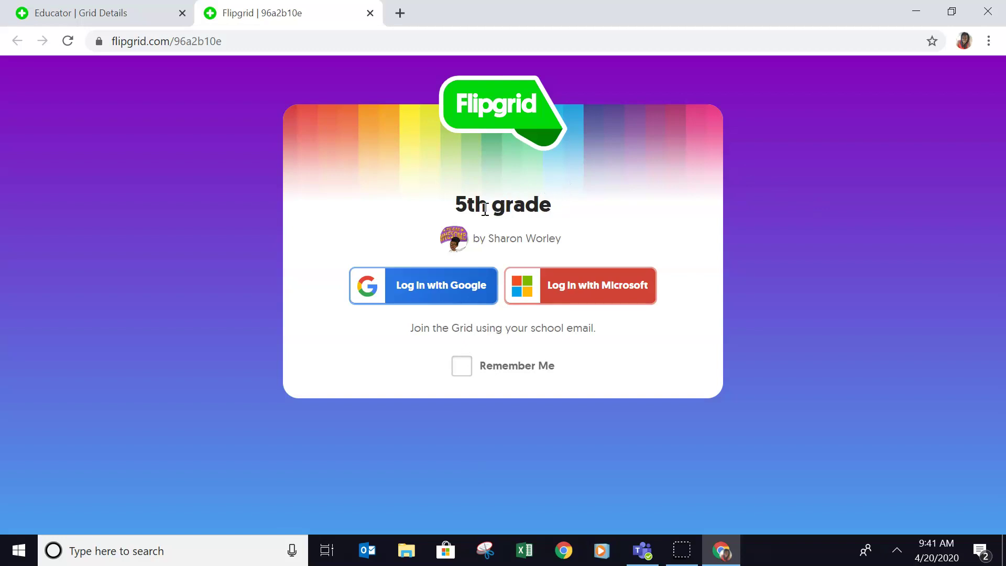
{"action": "left_click", "coordinate": [465, 292]}
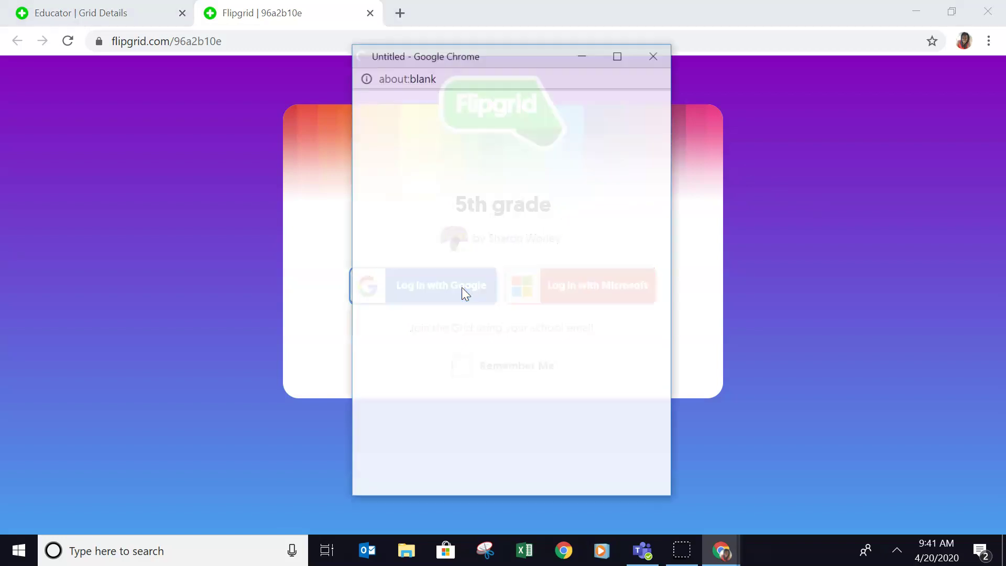
{"action": "left_click", "coordinate": [462, 238]}
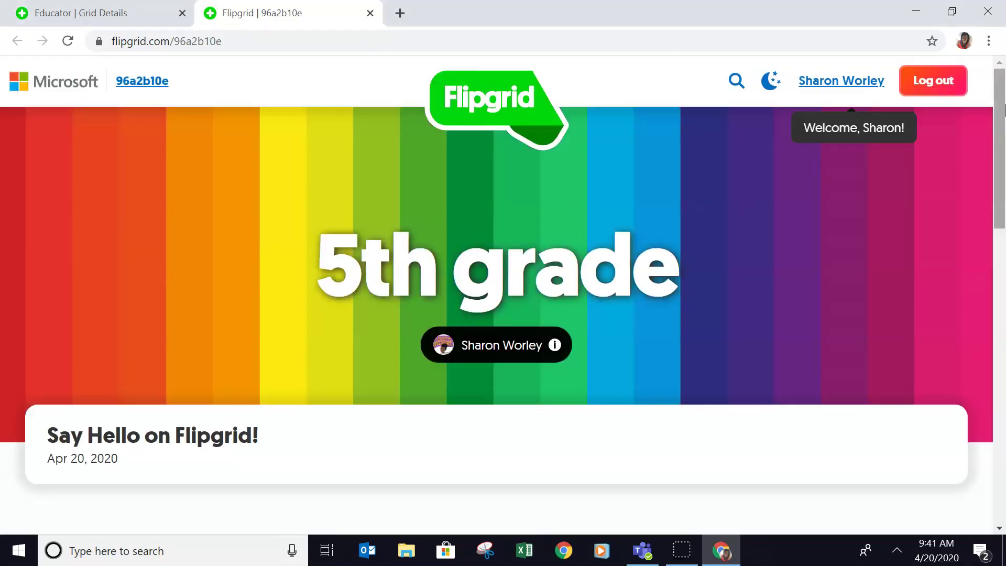
Examine the student page's topic instructions and response recording area, and close the student view
{"action": "left_click_drag", "start_coordinate": [1002, 119], "coordinate": [1002, 165]}
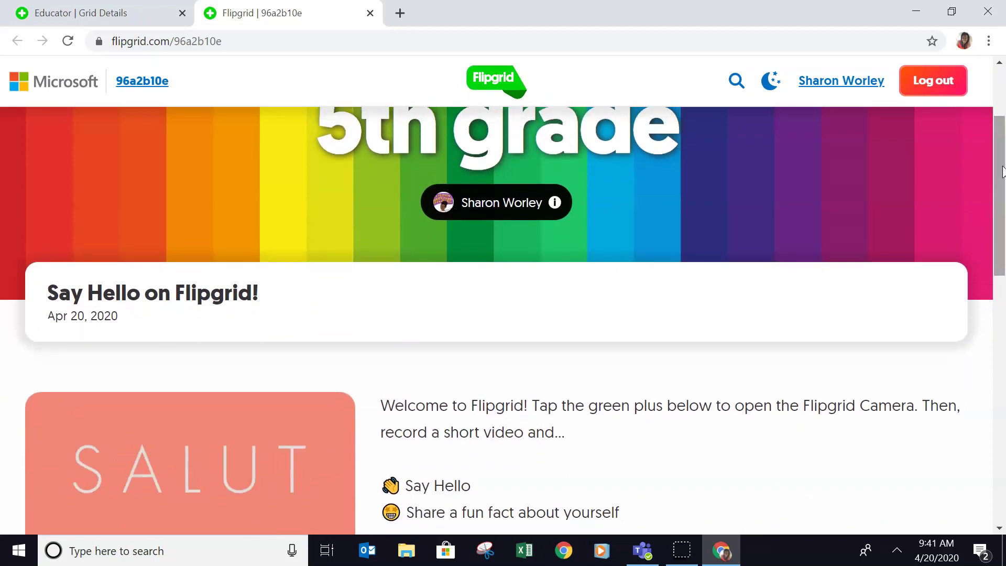
{"action": "scroll", "coordinate": [1003, 181], "scroll_direction": "down", "scroll_amount": 2}
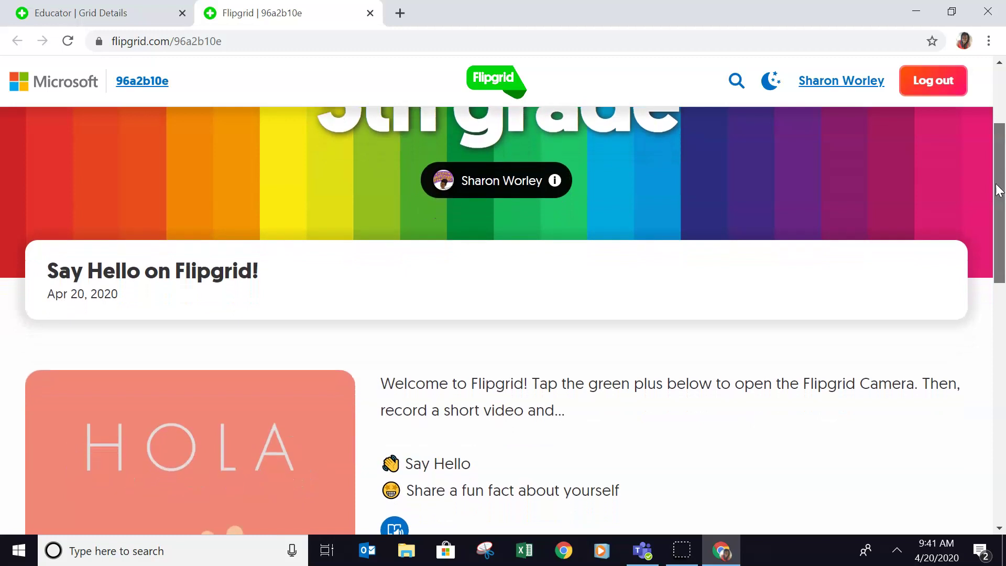
{"action": "scroll", "coordinate": [995, 177], "scroll_direction": "down", "scroll_amount": 3}
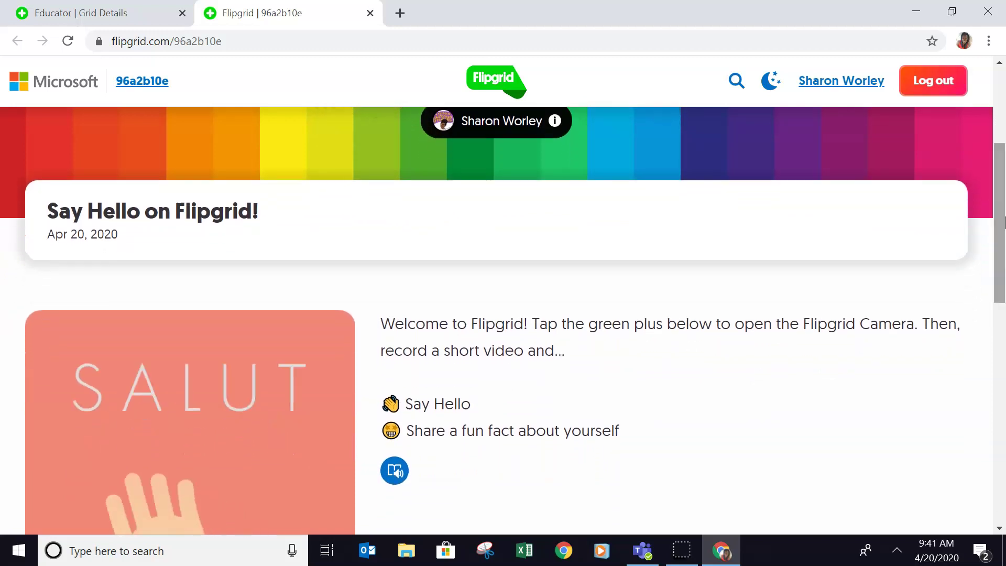
{"action": "left_click_drag", "start_coordinate": [1004, 259], "coordinate": [1004, 395]}
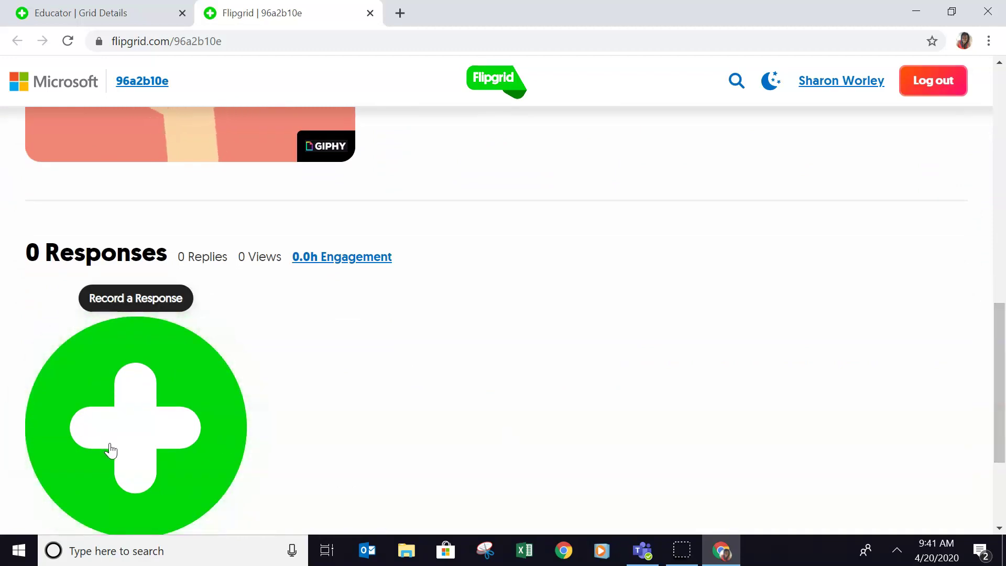
{"action": "left_click_drag", "start_coordinate": [1000, 366], "coordinate": [990, 229]}
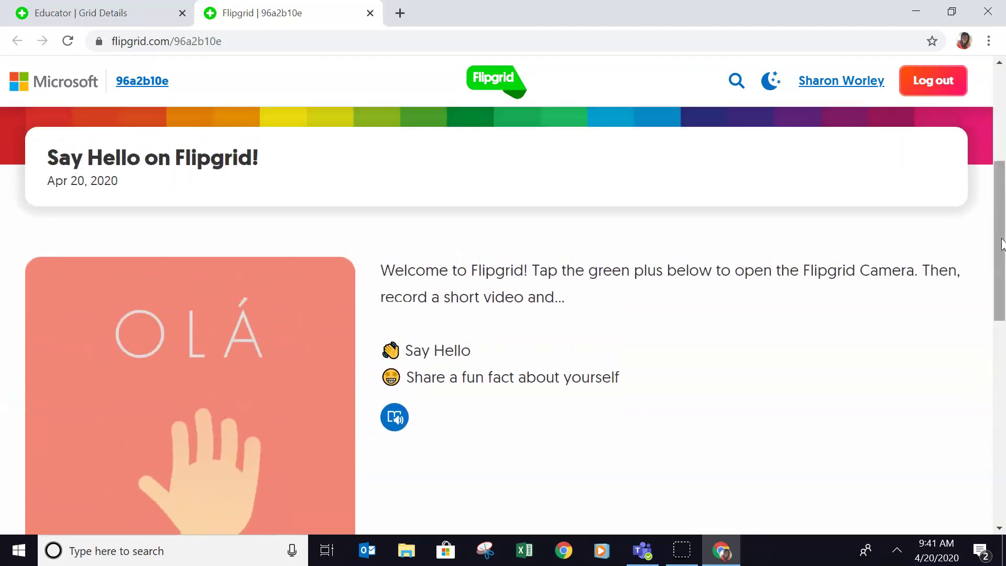
{"action": "scroll", "coordinate": [1003, 212], "scroll_direction": "up", "scroll_amount": 2}
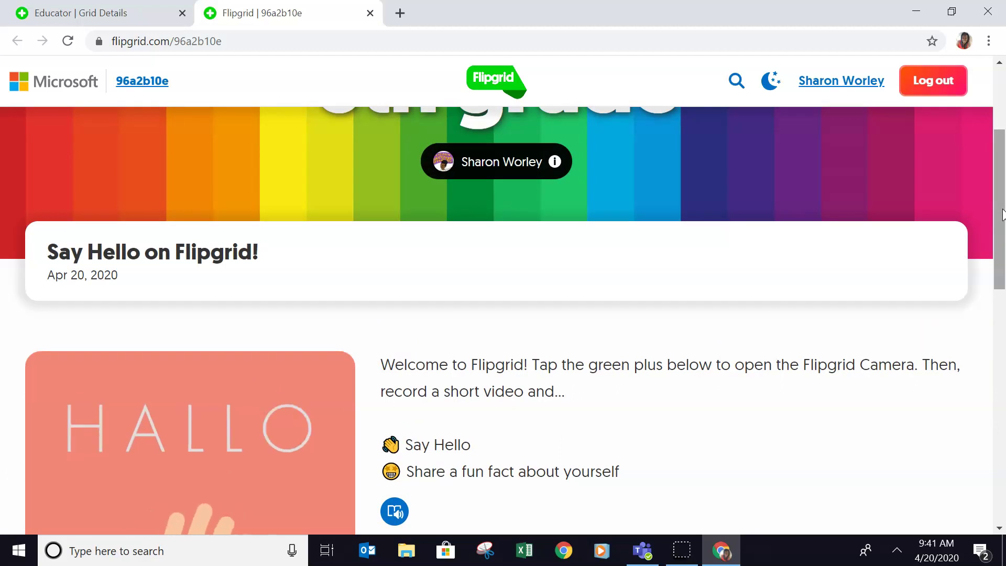
{"action": "left_click_drag", "start_coordinate": [1002, 213], "coordinate": [1002, 186]}
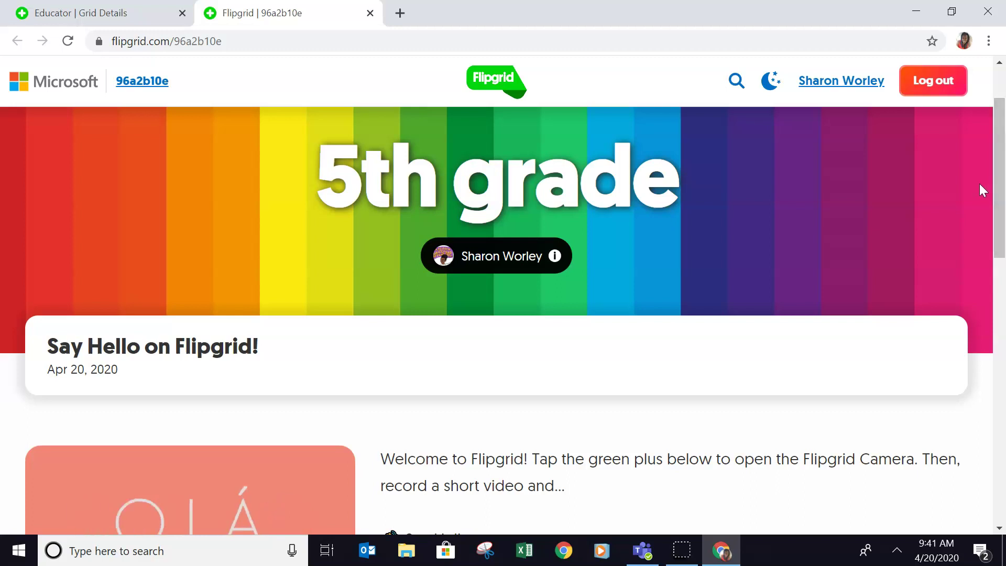
{"action": "left_click", "coordinate": [371, 14]}
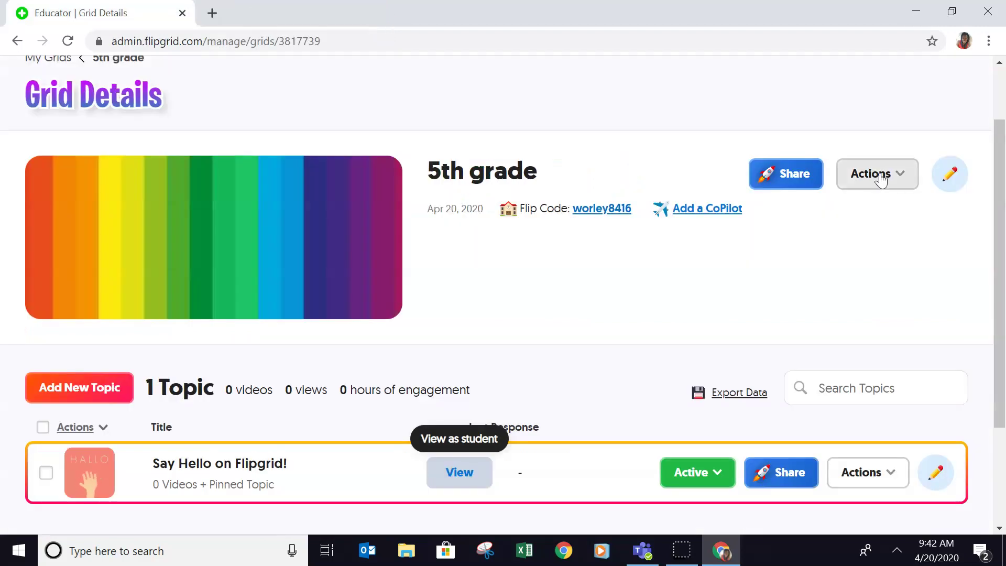
Permanently delete the default "Say Hello on Flipgrid!" topic from the 5th grade grid, acknowledging the loss of its videos
{"action": "mouse_move", "coordinate": [998, 231]}
{"action": "left_mouse_down"}
{"action": "mouse_move", "coordinate": [1000, 200]}
{"action": "mouse_move", "coordinate": [994, 244]}
{"action": "left_mouse_up"}
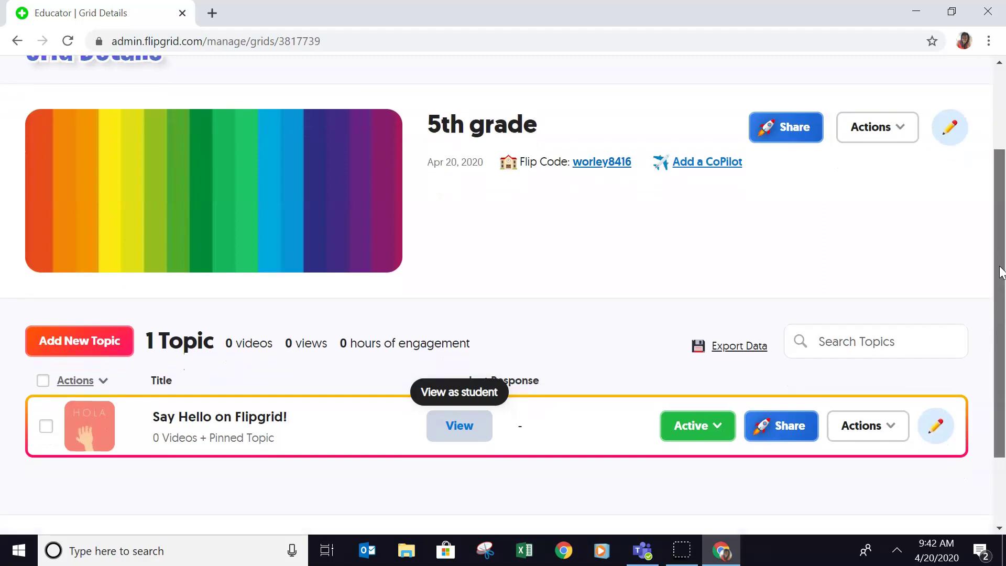
{"action": "scroll", "coordinate": [993, 252], "scroll_direction": "down", "scroll_amount": 1}
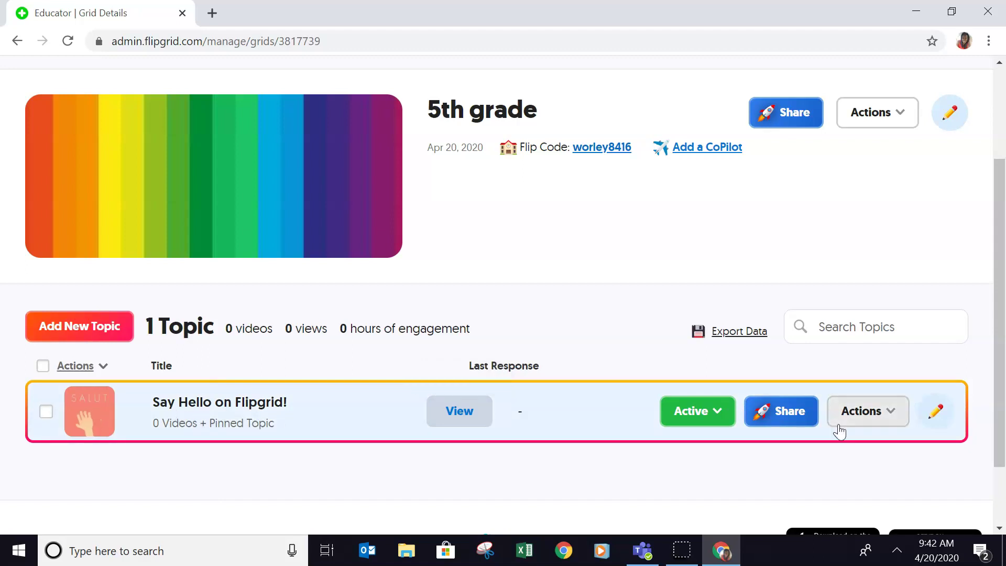
{"action": "scroll", "coordinate": [1000, 376], "scroll_direction": "down", "scroll_amount": 1}
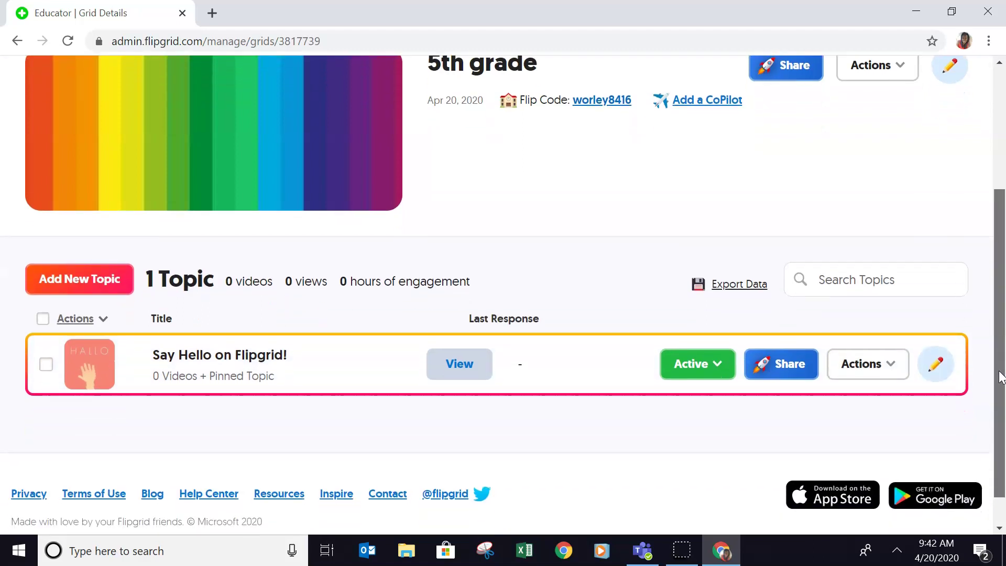
{"action": "left_click", "coordinate": [893, 369]}
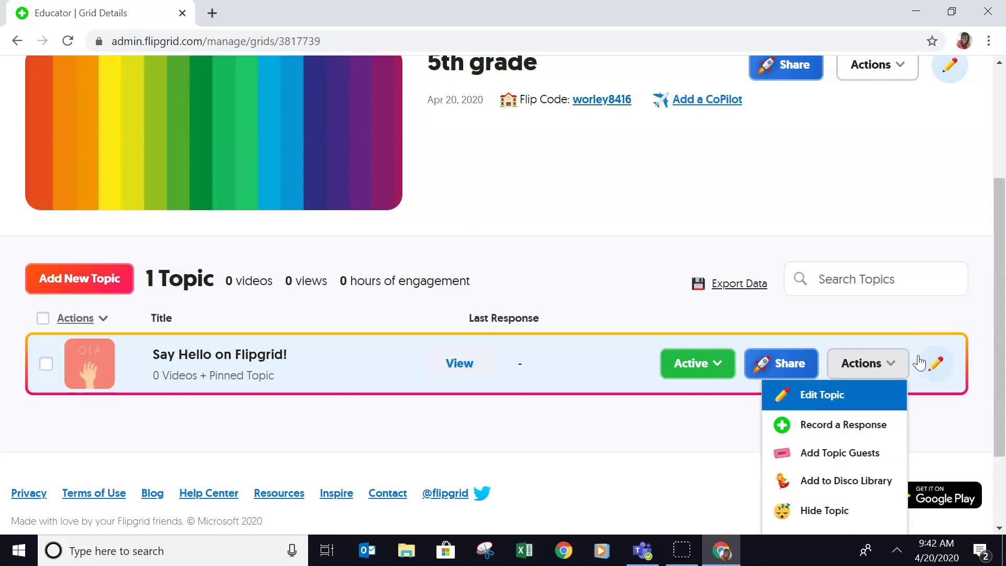
{"action": "left_click_drag", "start_coordinate": [1001, 347], "coordinate": [1001, 414]}
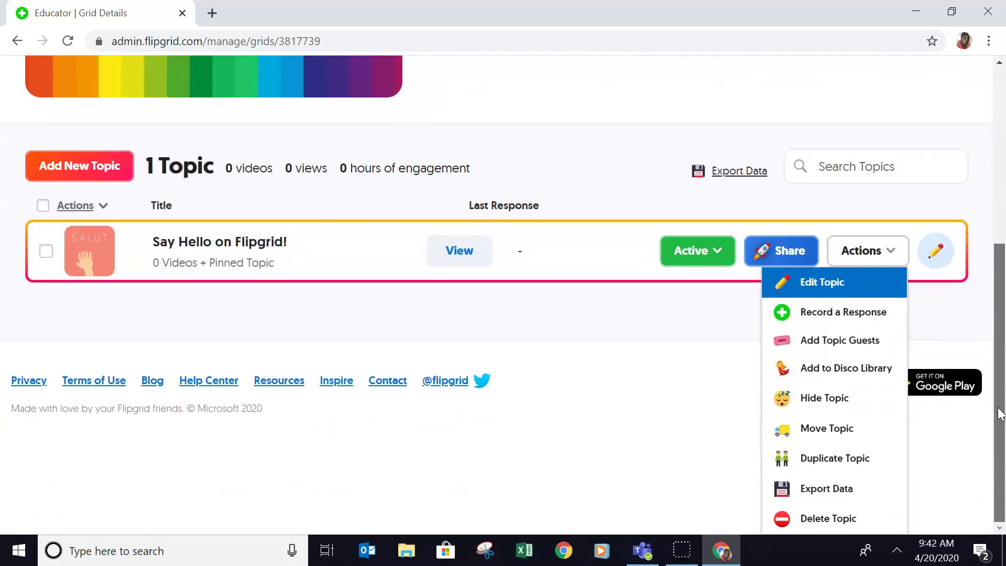
{"action": "left_click", "coordinate": [831, 520]}
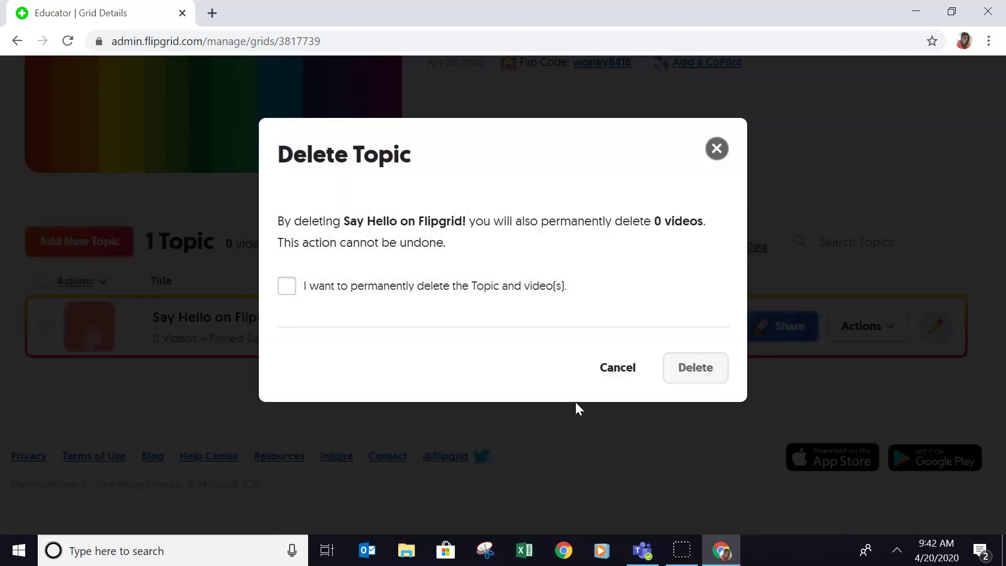
{"action": "left_click", "coordinate": [286, 287]}
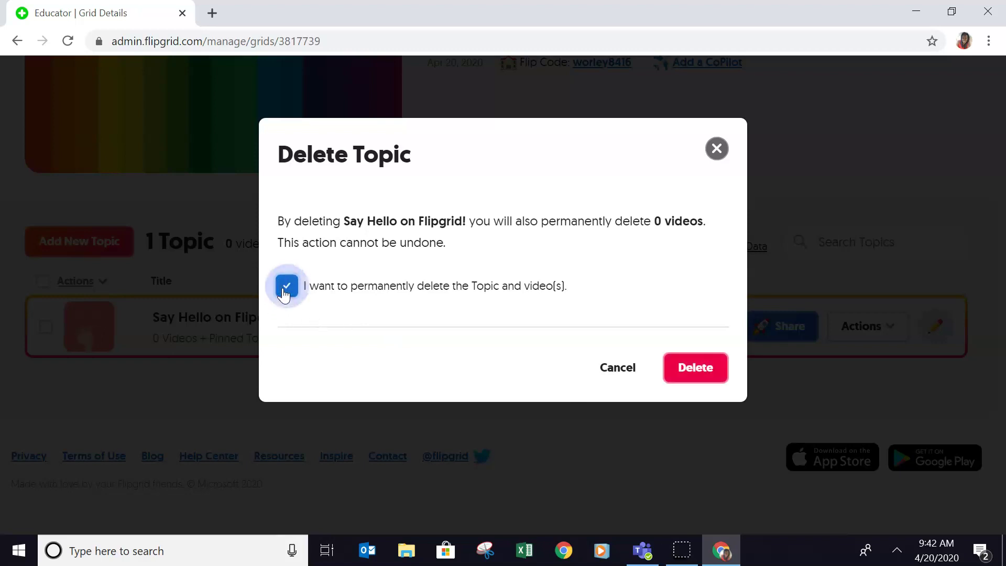
{"action": "left_click", "coordinate": [681, 369]}
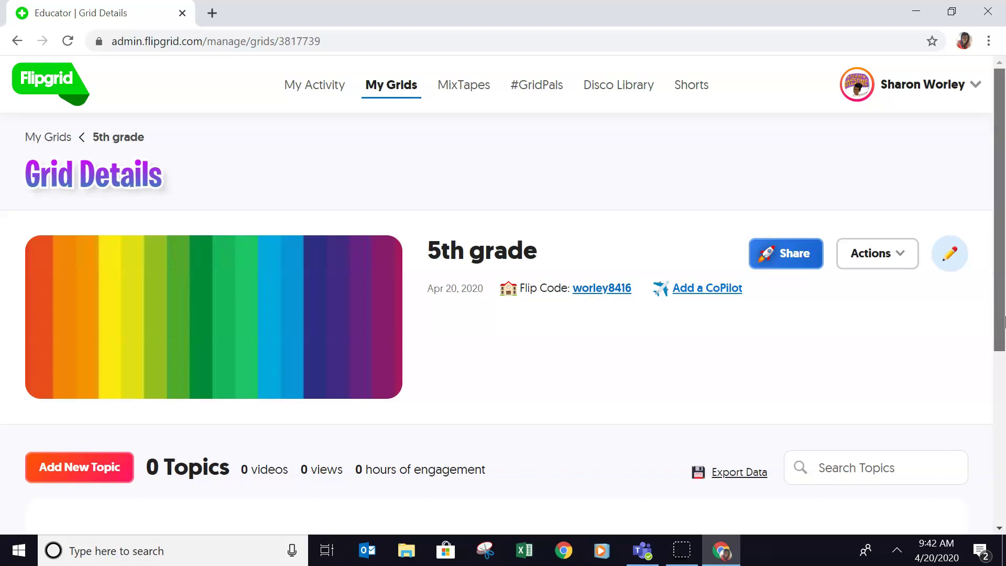
Start a new topic in the 5th grade grid and title it "Fractions"
{"action": "scroll", "coordinate": [1002, 340], "scroll_direction": "down", "scroll_amount": 1}
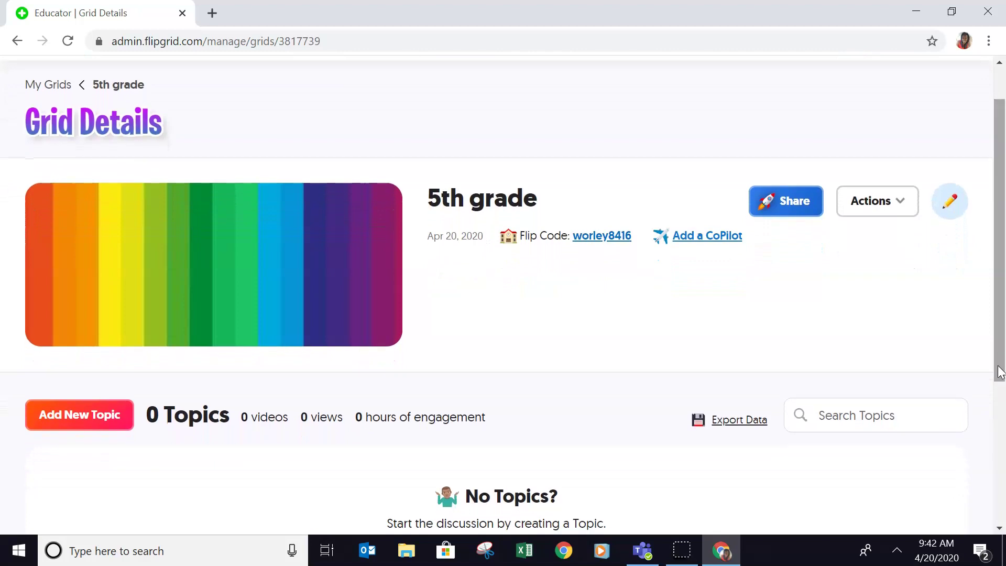
{"action": "scroll", "coordinate": [1001, 373], "scroll_direction": "up", "scroll_amount": 1}
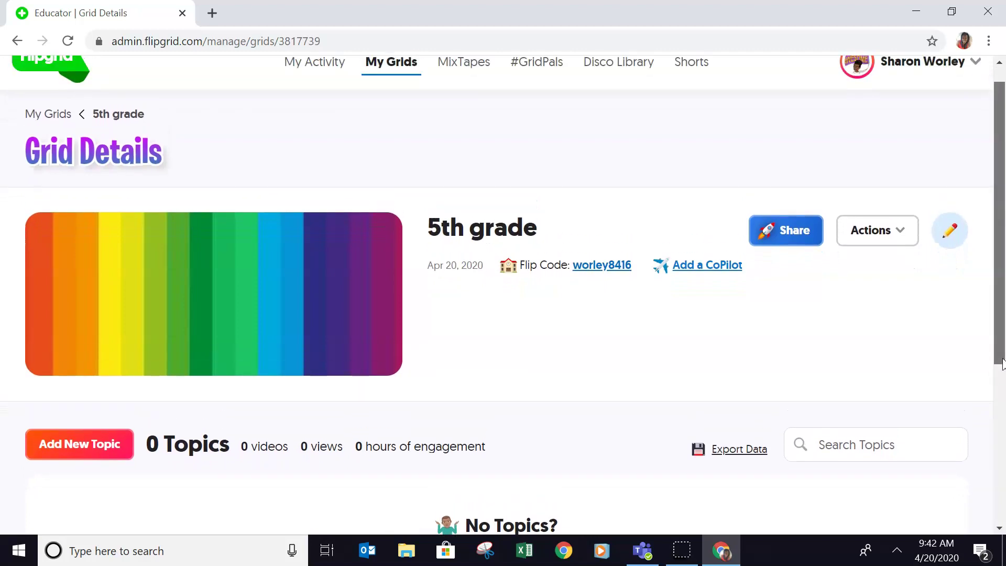
{"action": "scroll", "coordinate": [1003, 383], "scroll_direction": "down", "scroll_amount": 4}
{"action": "scroll", "coordinate": [1003, 382], "scroll_direction": "down", "scroll_amount": 1}
{"action": "scroll", "coordinate": [995, 235], "scroll_direction": "up", "scroll_amount": 2}
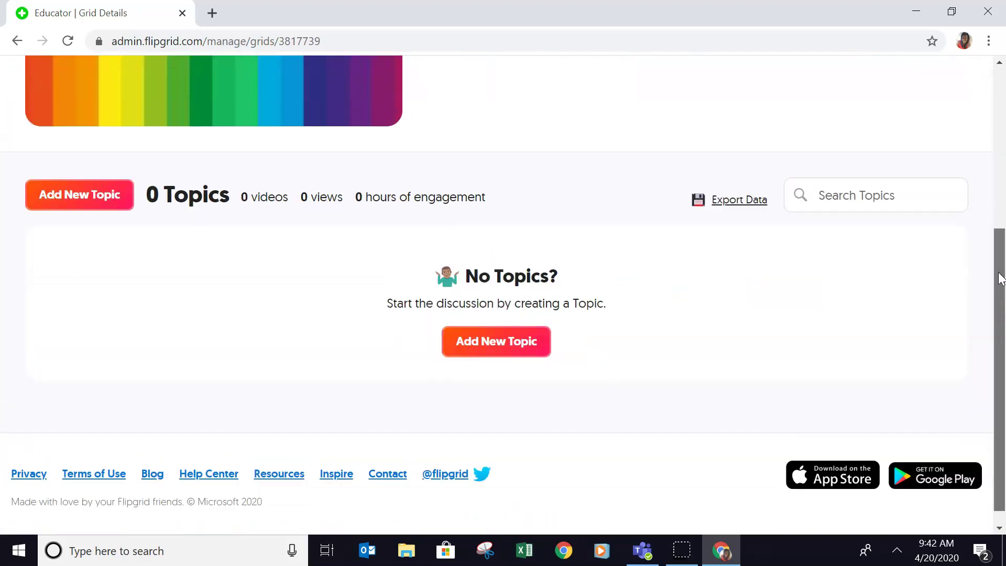
{"action": "scroll", "coordinate": [994, 234], "scroll_direction": "up", "scroll_amount": 1}
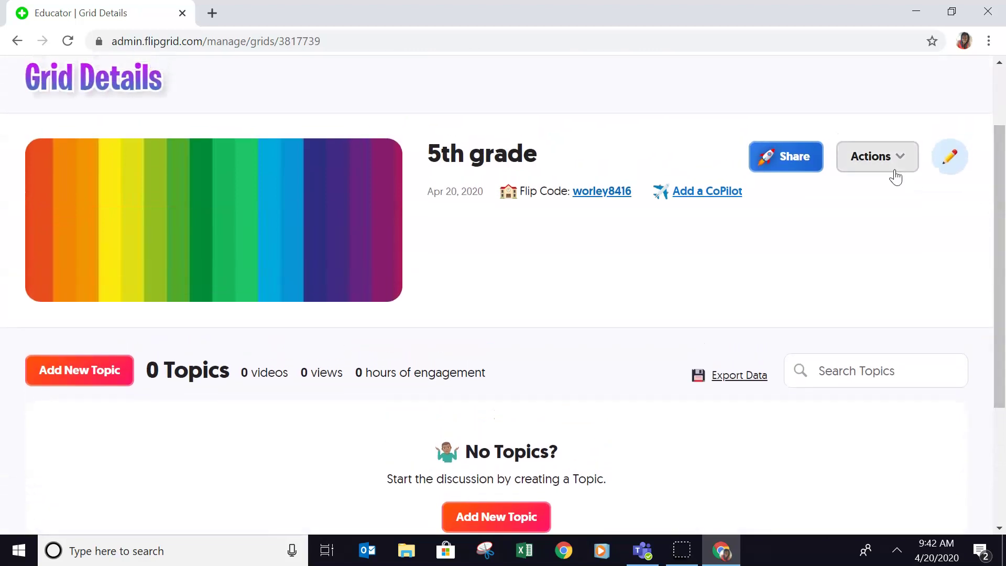
{"action": "left_click", "coordinate": [903, 162]}
{"action": "left_click", "coordinate": [902, 160]}
{"action": "left_click", "coordinate": [82, 375]}
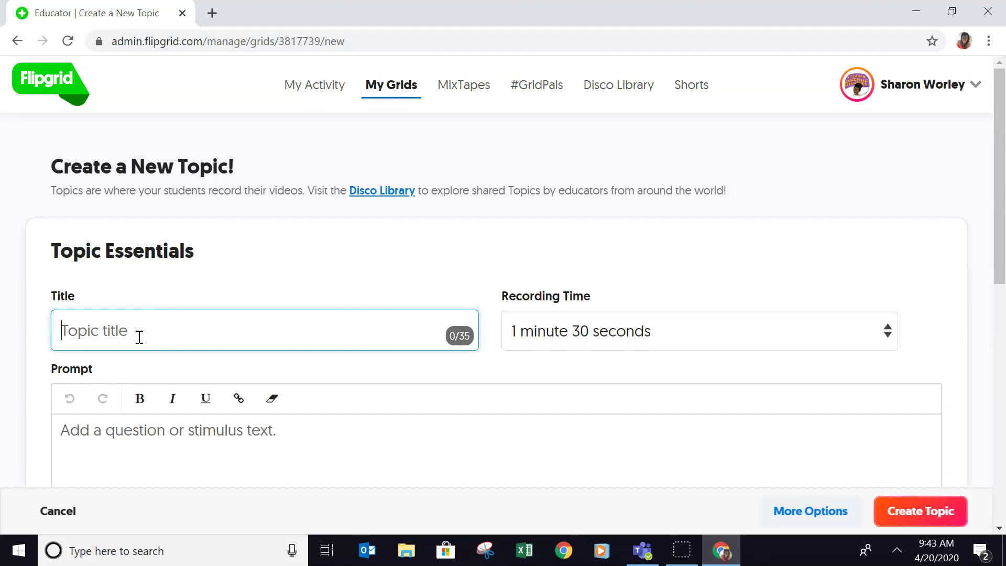
{"action": "type", "text": "Fractions"}
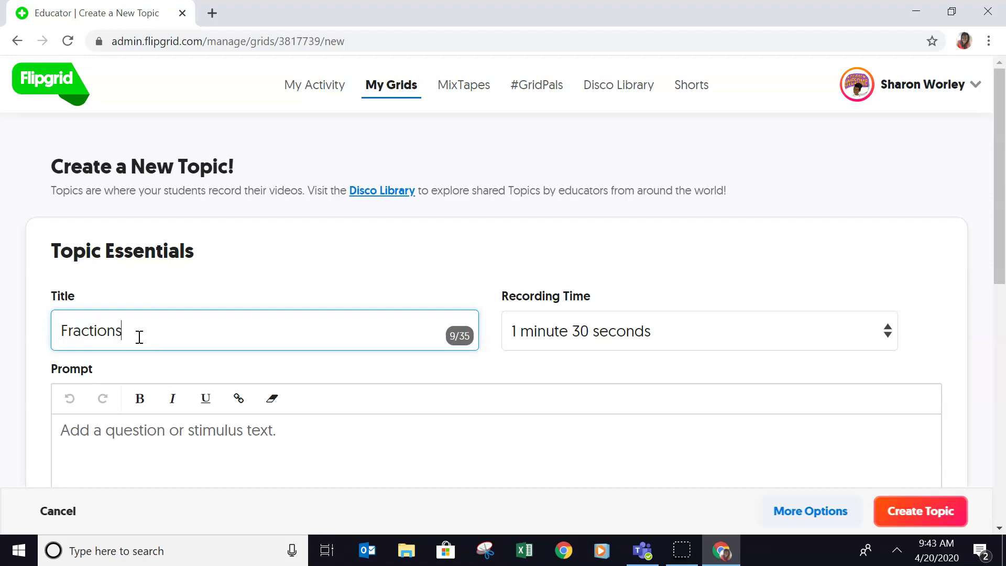
Review the recording time choices available for the topic
{"action": "left_click", "coordinate": [888, 332]}
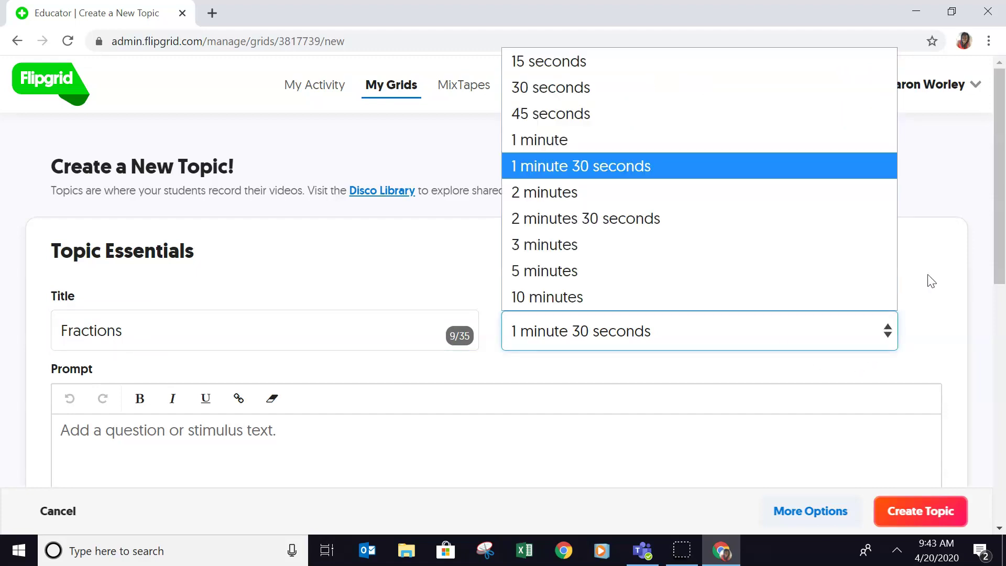
{"action": "left_click", "coordinate": [915, 283]}
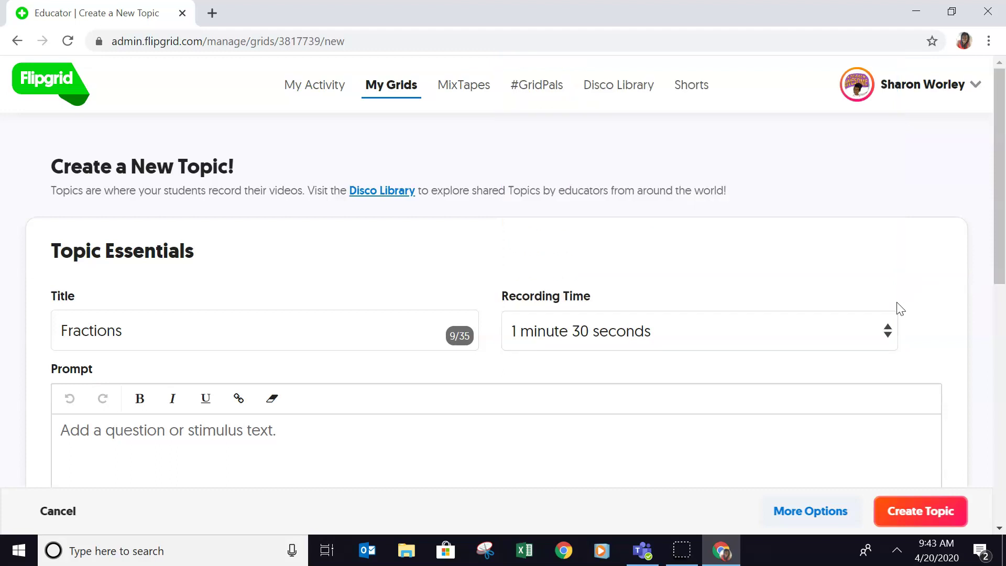
{"action": "left_click", "coordinate": [888, 330]}
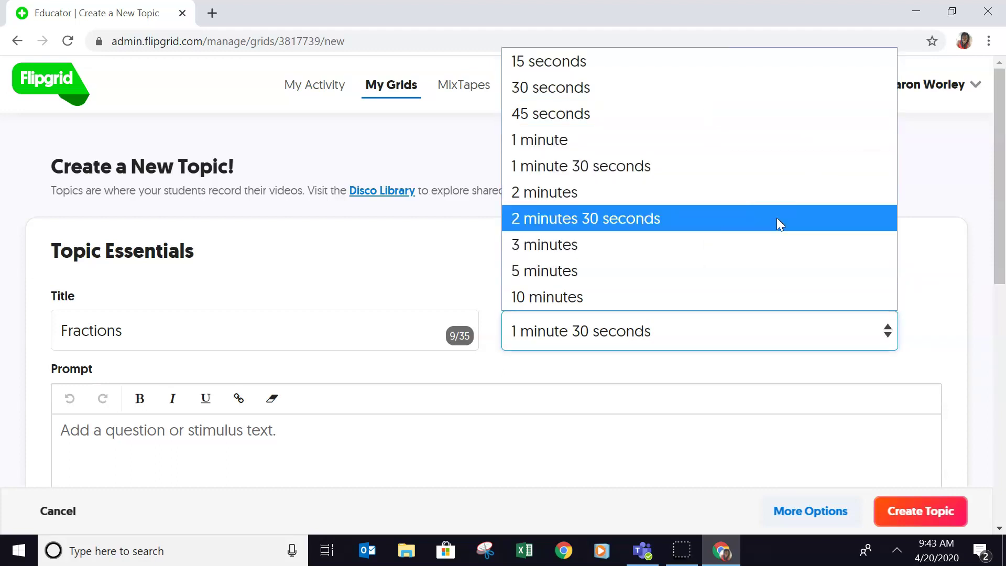
{"action": "left_click", "coordinate": [935, 313]}
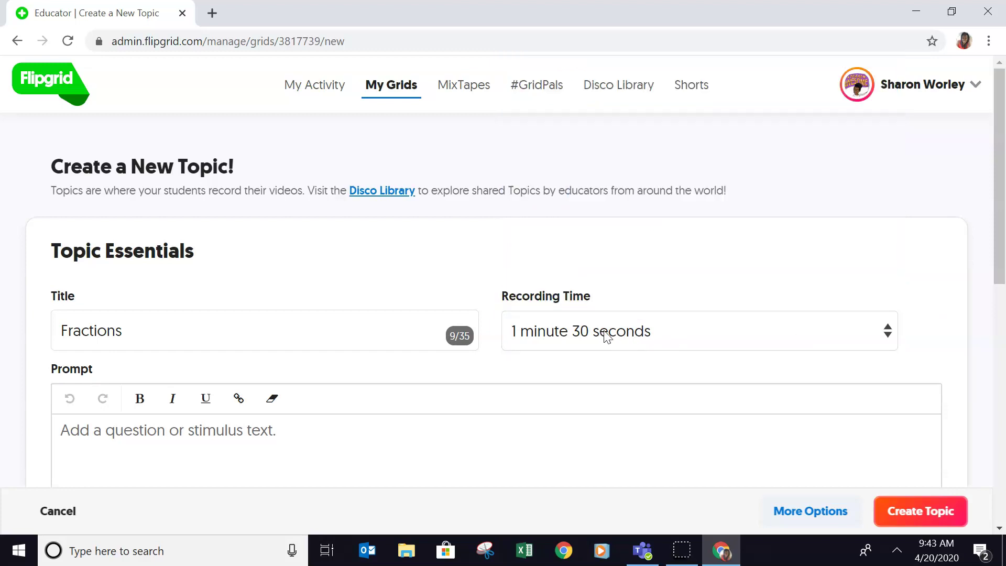
Enter "Tell me everything you know about fractions?" as the topic's prompt
{"action": "left_click_drag", "start_coordinate": [1000, 274], "coordinate": [1000, 341]}
{"action": "left_click", "coordinate": [70, 280]}
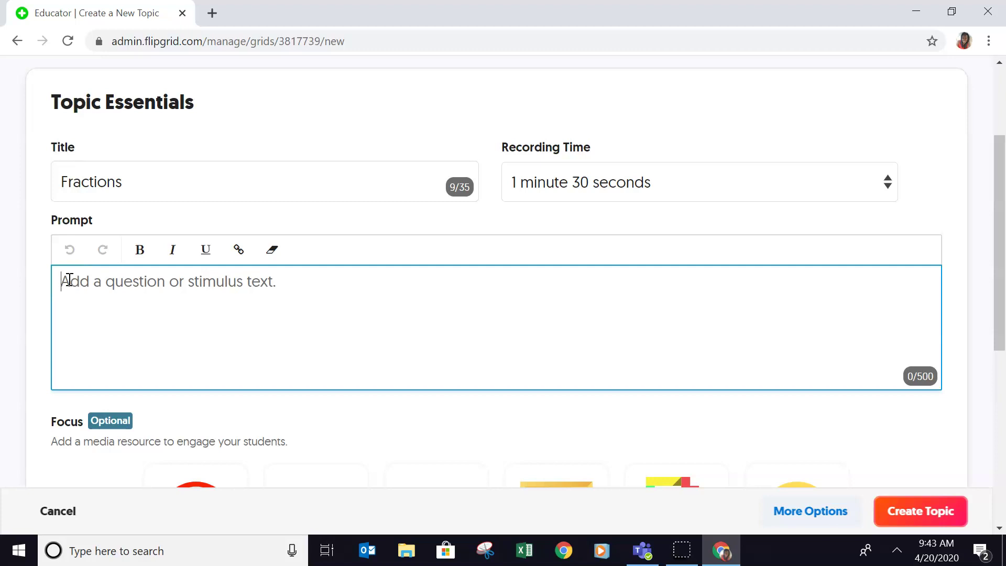
{"action": "type", "text": "a"}
{"action": "key", "text": "BackSpace"}
{"action": "type", "text": "Tell me everyt"}
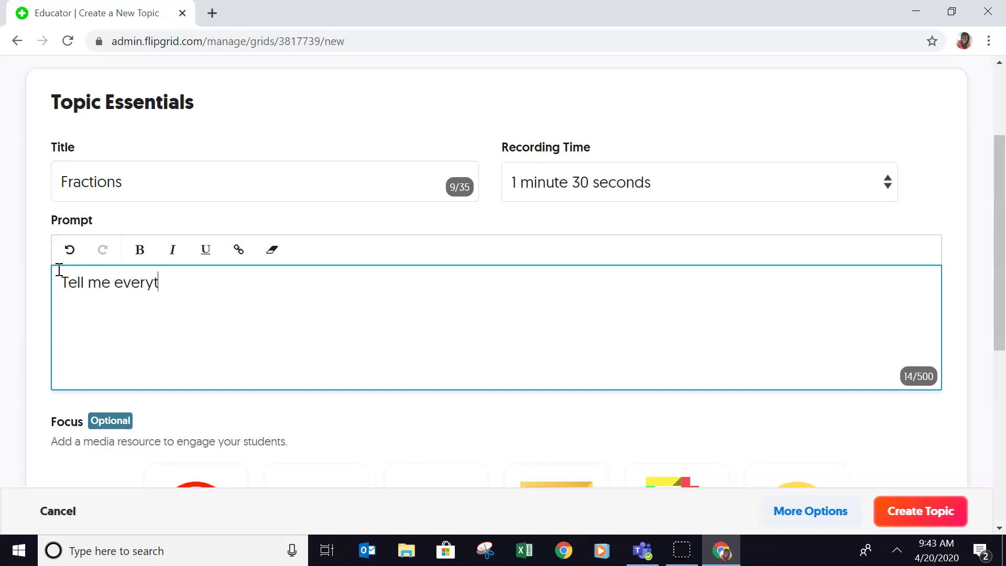
{"action": "type", "text": "hing you kn"}
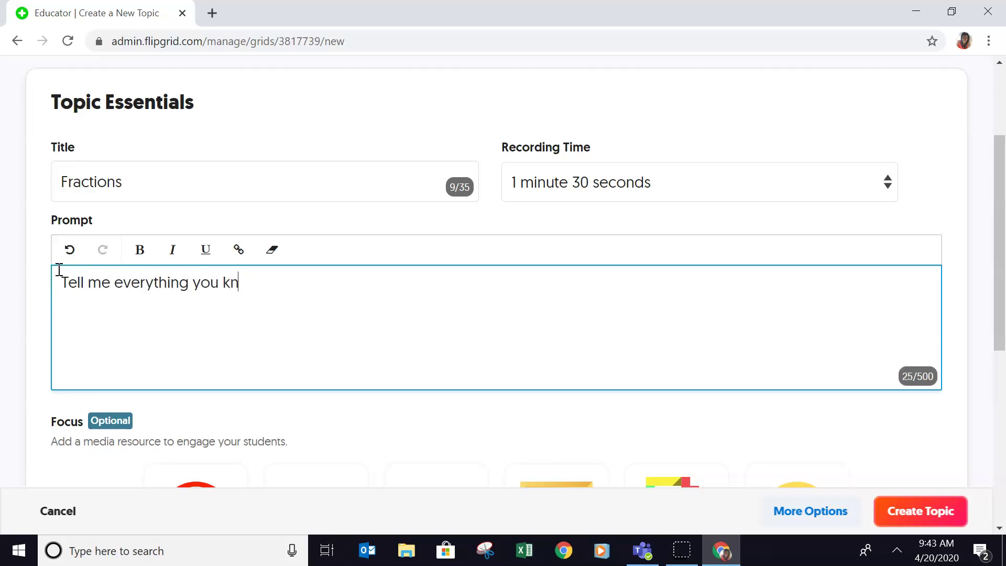
{"action": "type", "text": "ow about fractins"}
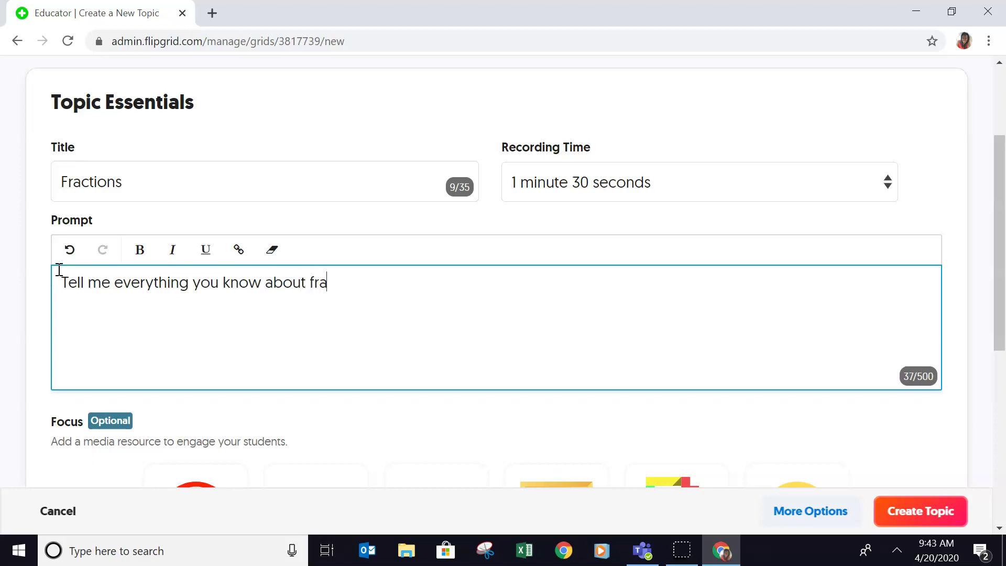
{"action": "key", "text": "BackSpace"}
{"action": "key", "text": "BackSpace"}
{"action": "key", "text": "BackSpace"}
{"action": "type", "text": "ions?"}
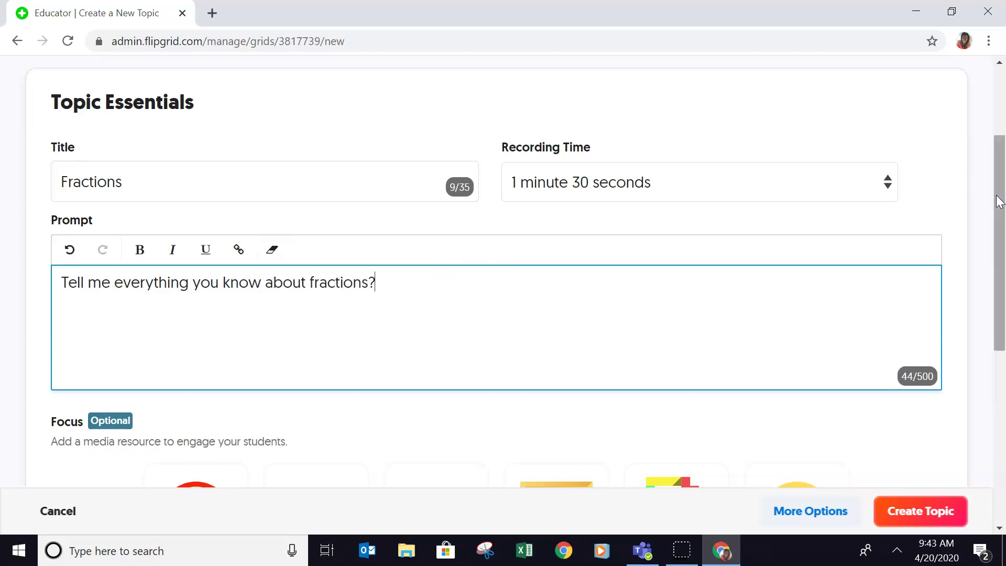
Review the optional Focus media resources and expand the topic form's additional options
{"action": "left_click_drag", "start_coordinate": [999, 202], "coordinate": [999, 232]}
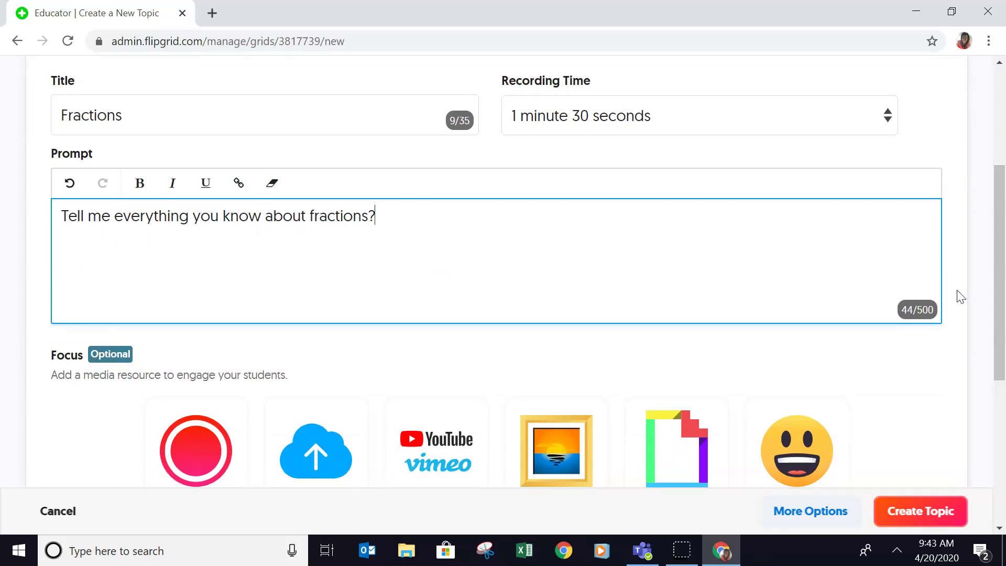
{"action": "left_click_drag", "start_coordinate": [1001, 298], "coordinate": [1004, 403]}
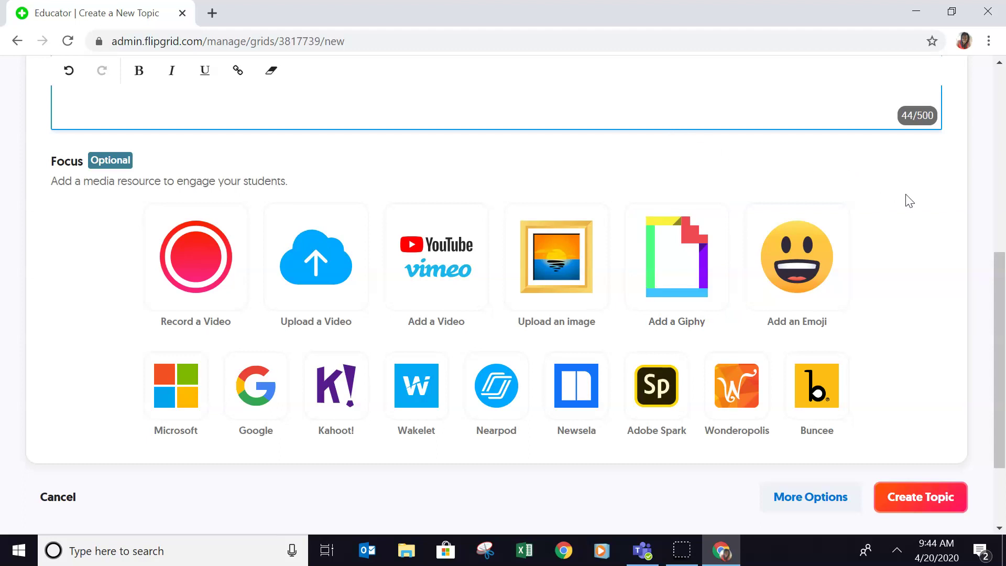
{"action": "left_click_drag", "start_coordinate": [1002, 316], "coordinate": [1004, 347]}
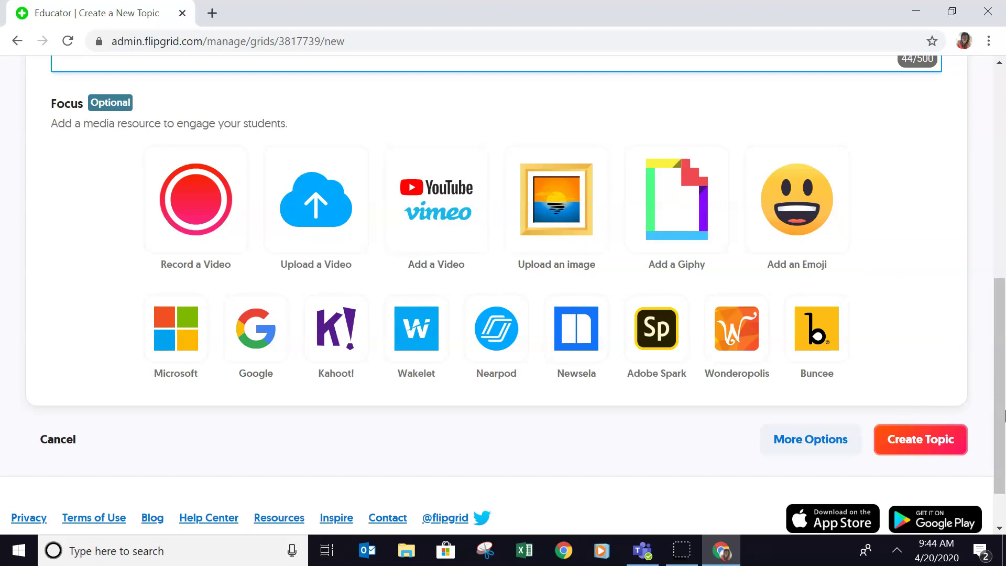
{"action": "scroll", "coordinate": [860, 430], "scroll_direction": "down", "scroll_amount": 1}
{"action": "left_click", "coordinate": [825, 418]}
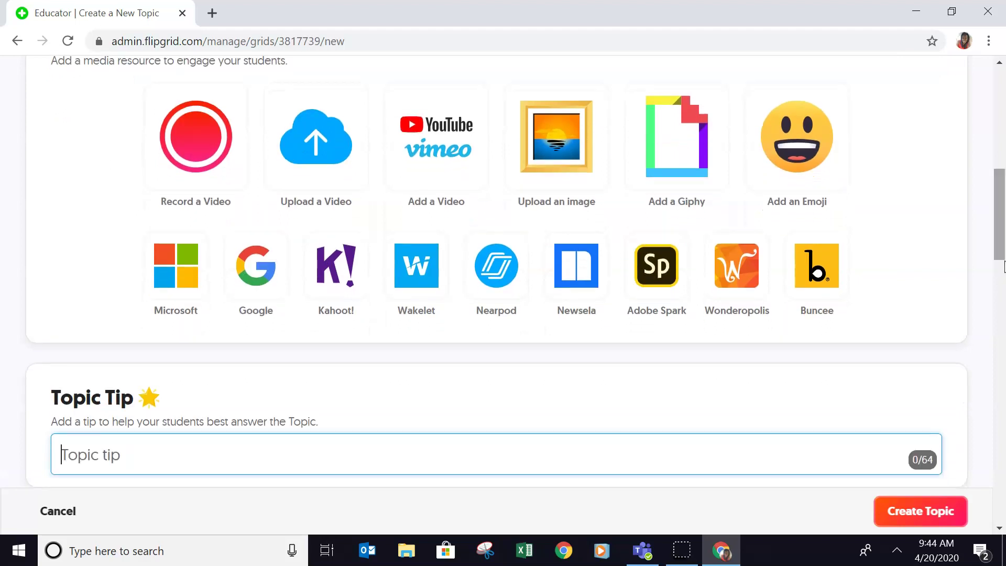
Add the topic tip "Remember when thinking about fractions you can think about parts"
{"action": "left_click_drag", "start_coordinate": [1004, 231], "coordinate": [1005, 285]}
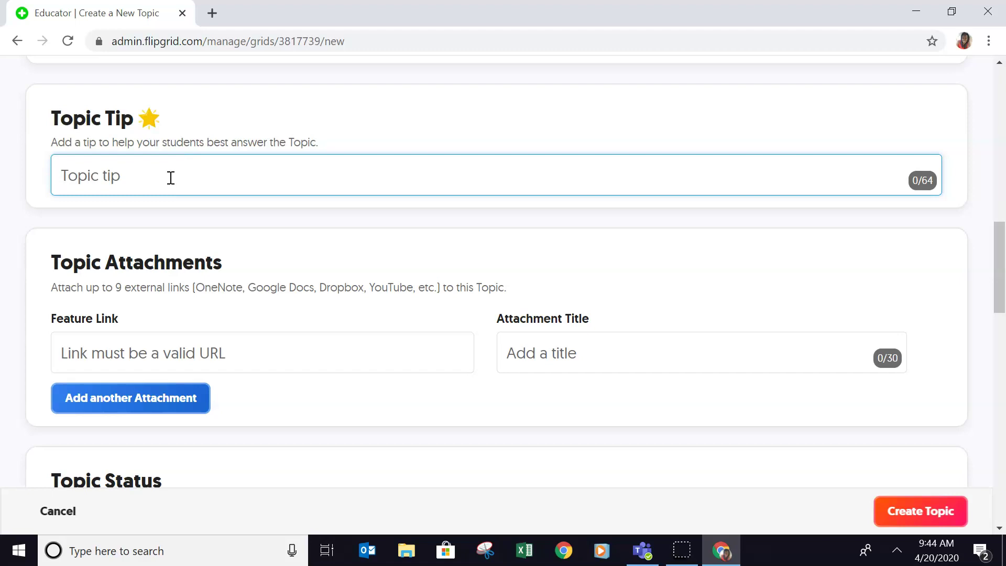
{"action": "type", "text": "Rememeber"}
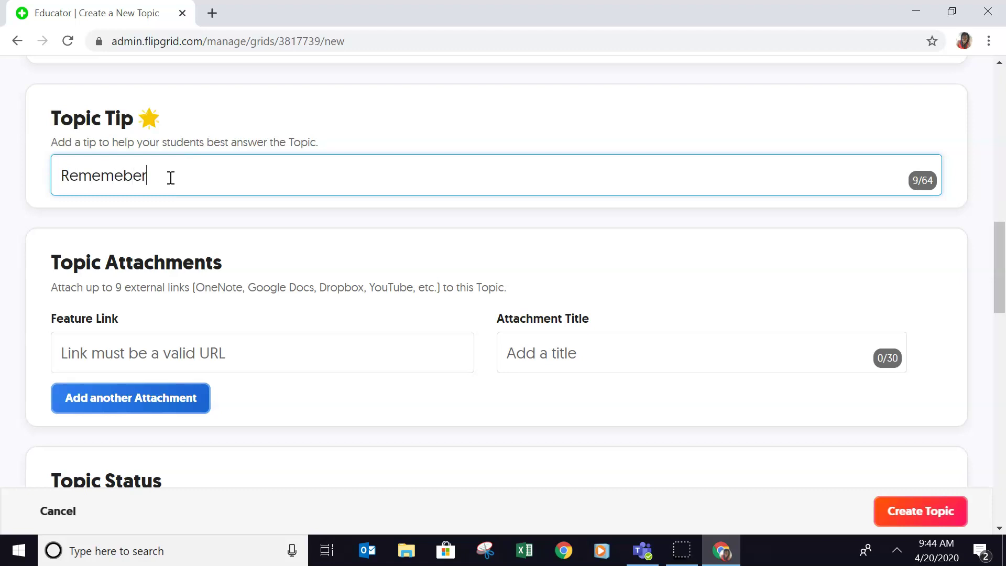
{"action": "key", "text": "BackSpace"}
{"action": "key", "text": "BackSpace"}
{"action": "key", "text": "BackSpace"}
{"action": "type", "text": "beer"}
{"action": "key", "text": "BackSpace"}
{"action": "key", "text": "BackSpace"}
{"action": "type", "text": "r when thingkin"}
{"action": "key", "text": "BackSpace"}
{"action": "key", "text": "BackSpace"}
{"action": "key", "text": "BackSpace"}
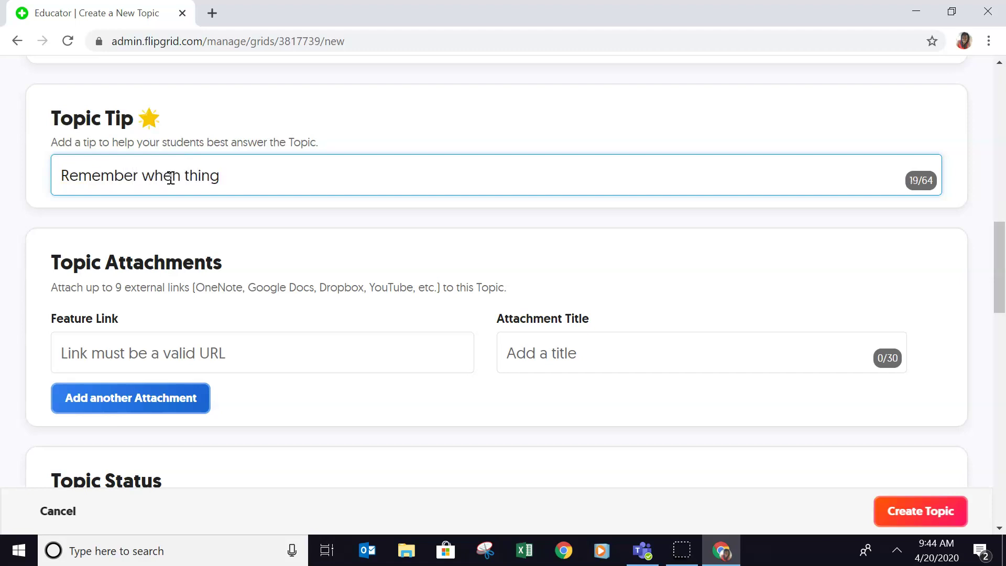
{"action": "type", "text": "ing abou"}
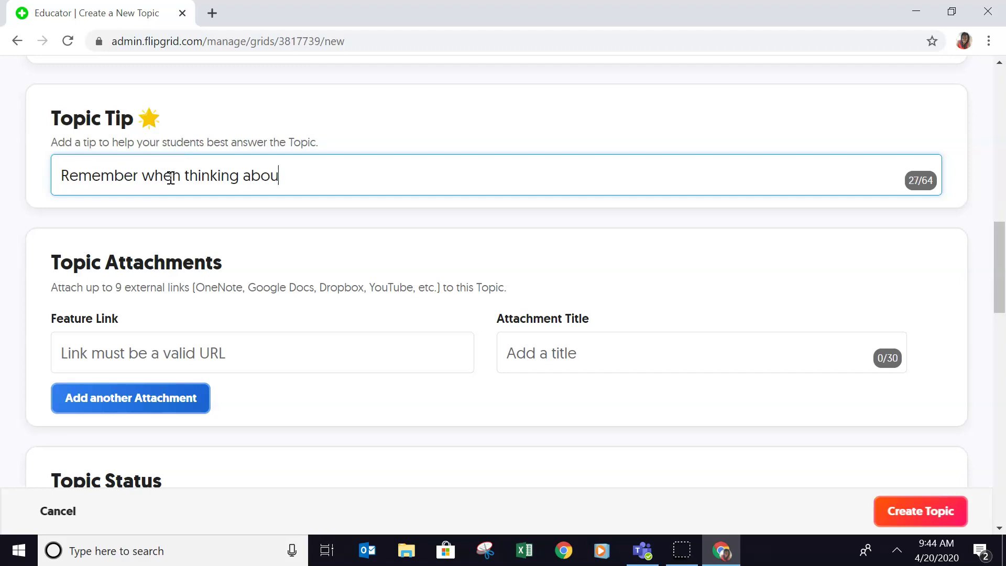
{"action": "type", "text": "t fractions you can think about par"}
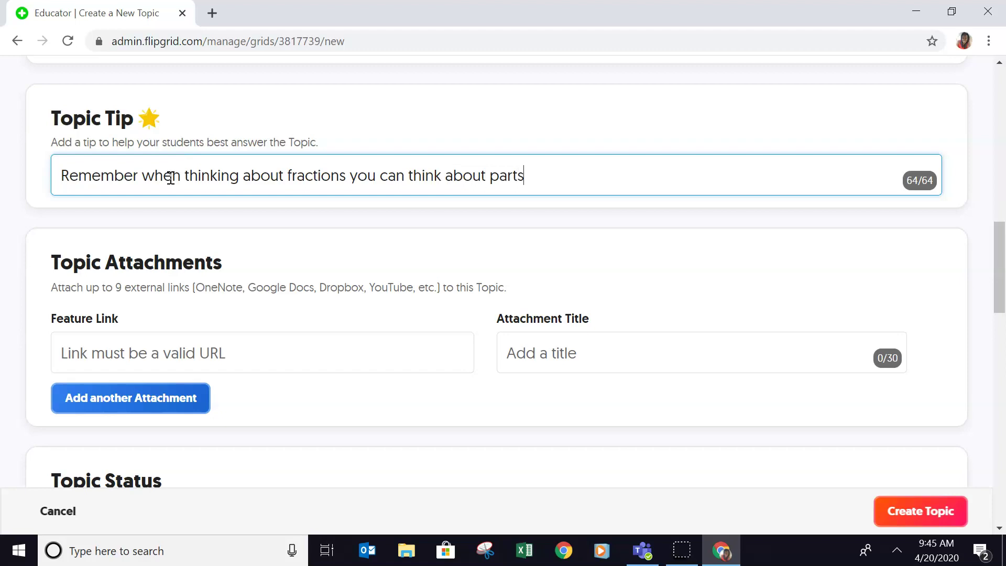
{"action": "type", "text": "ts"}
{"action": "key", "text": "BackSpace"}
Turn off Student-to-Student Replies in the topic's status settings
{"action": "scroll", "coordinate": [999, 247], "scroll_direction": "down", "scroll_amount": 2}
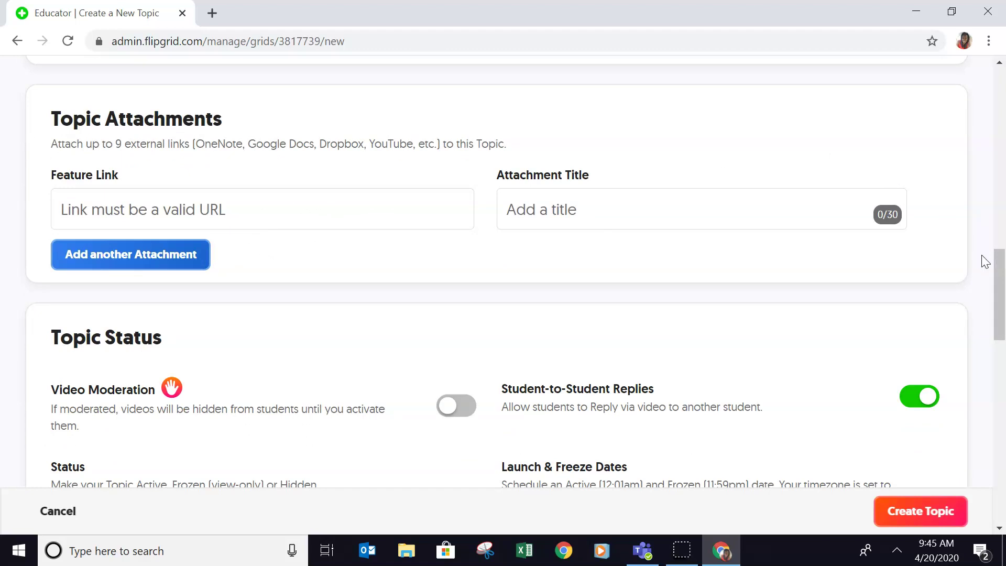
{"action": "left_click_drag", "start_coordinate": [1002, 275], "coordinate": [1002, 314]}
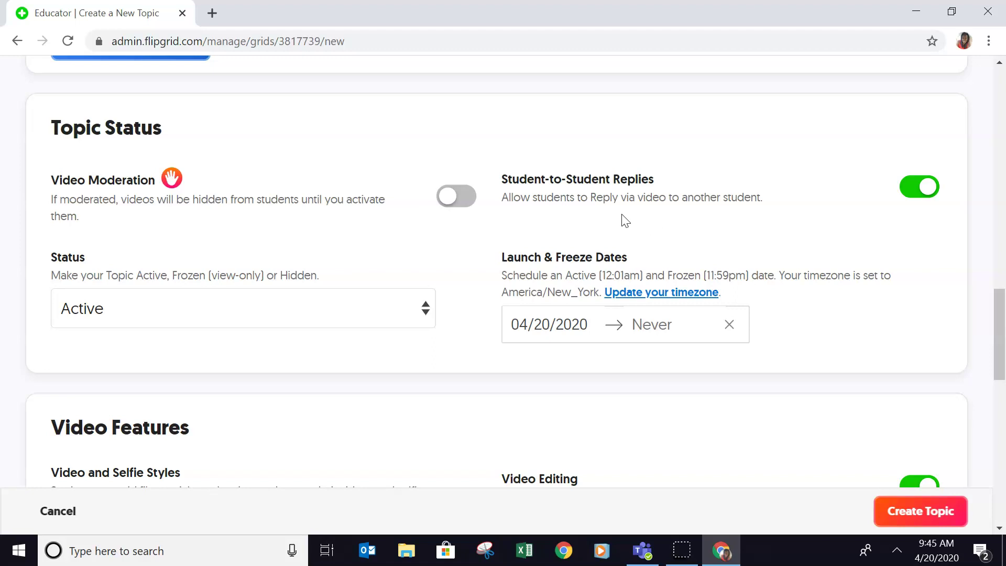
{"action": "left_click", "coordinate": [924, 194]}
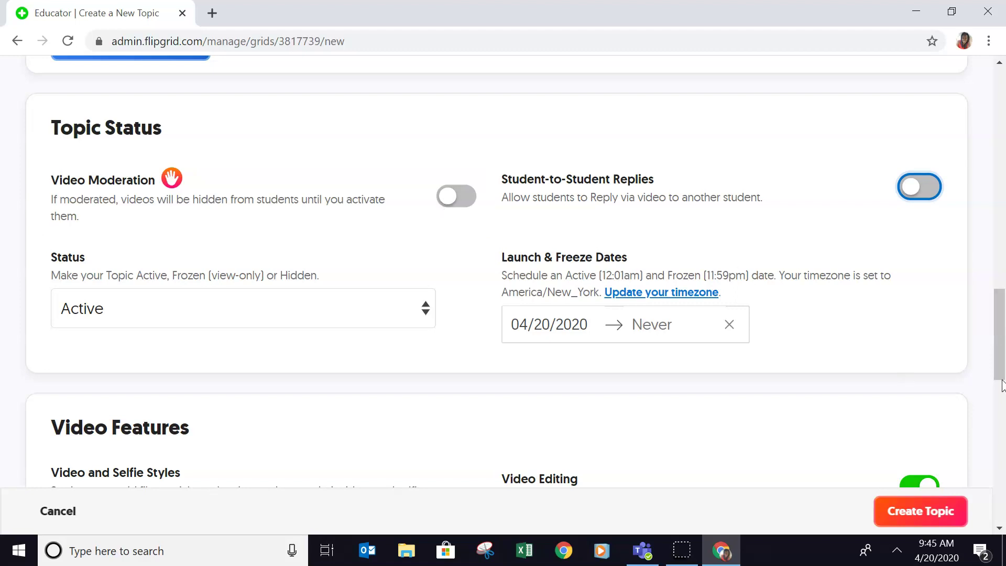
Set the topic's Video and Selfie Styles to None in the video features
{"action": "left_click_drag", "start_coordinate": [1002, 361], "coordinate": [1004, 431]}
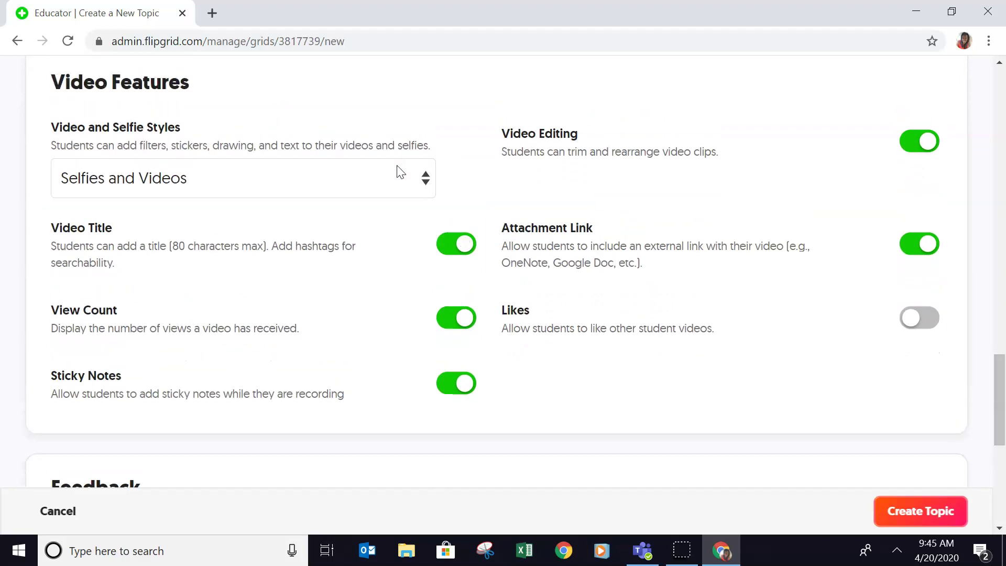
{"action": "left_click", "coordinate": [427, 187]}
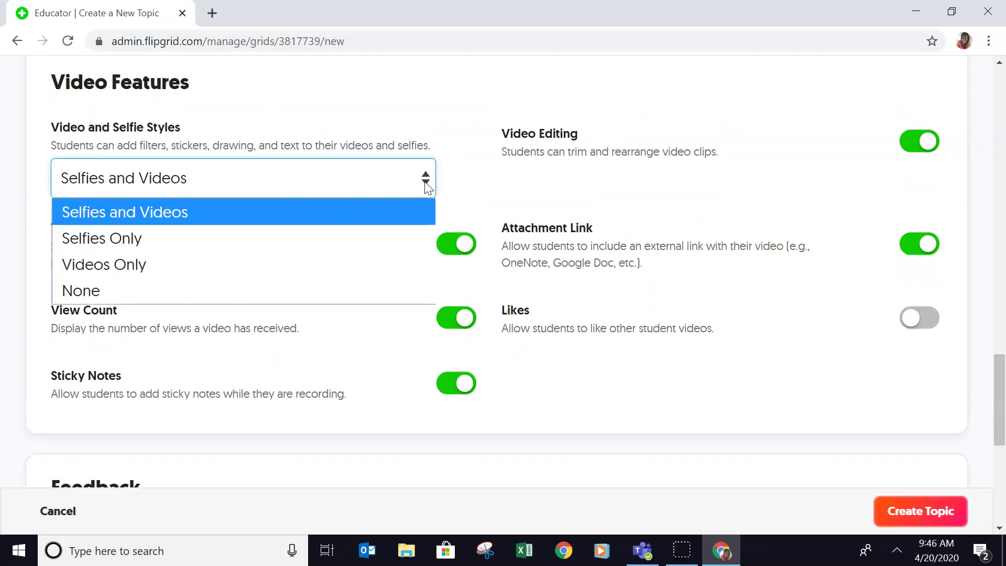
{"action": "left_click", "coordinate": [383, 292]}
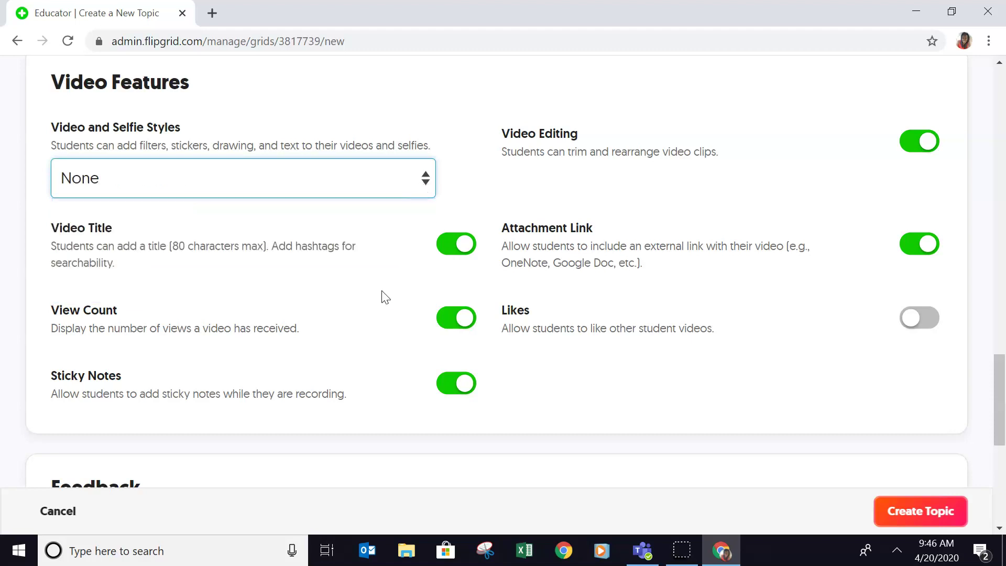
Turn off Video Title, View Count, Sticky Notes, Attachment Link and Video Editing for the topic
{"action": "left_click", "coordinate": [461, 259]}
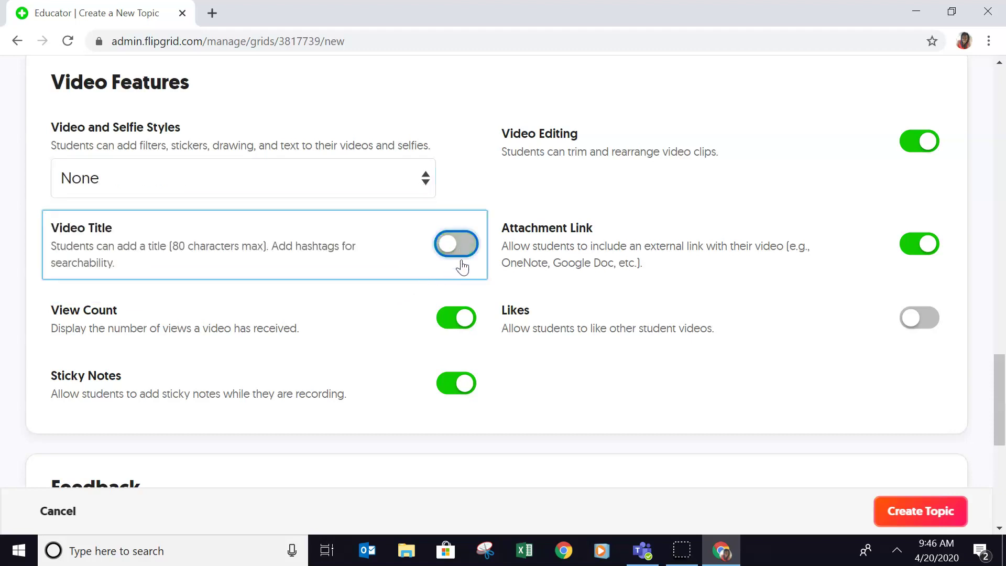
{"action": "left_click", "coordinate": [461, 317]}
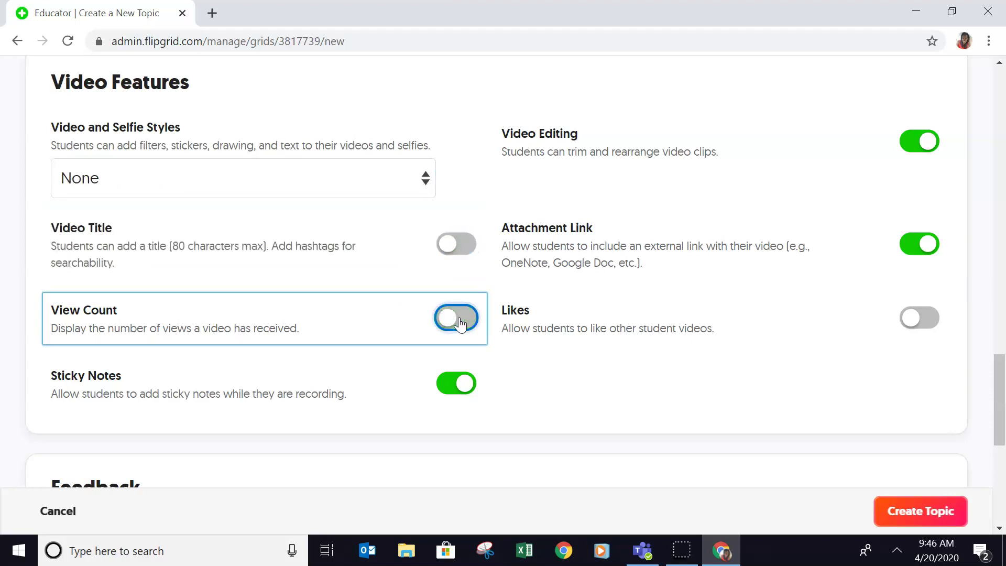
{"action": "left_click", "coordinate": [461, 386]}
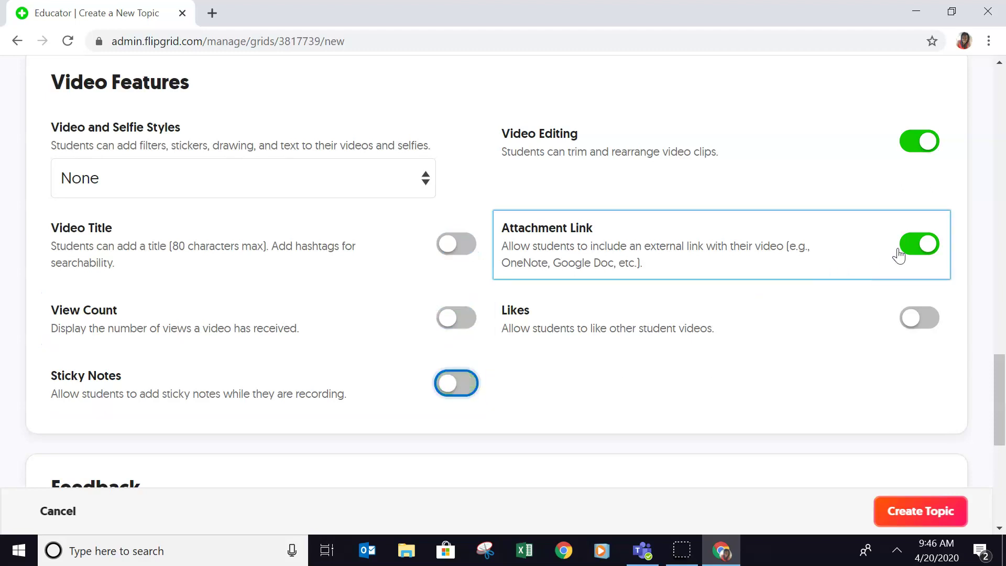
{"action": "left_click", "coordinate": [923, 244]}
{"action": "left_click", "coordinate": [926, 153]}
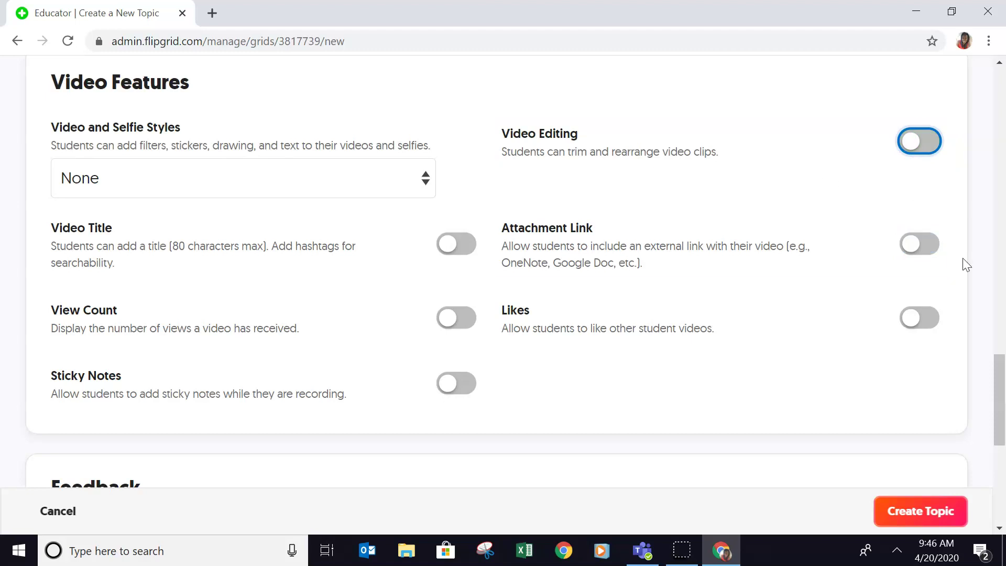
Choose Custom Feedback as the topic's feedback type
{"action": "left_click_drag", "start_coordinate": [1002, 381], "coordinate": [1002, 445]}
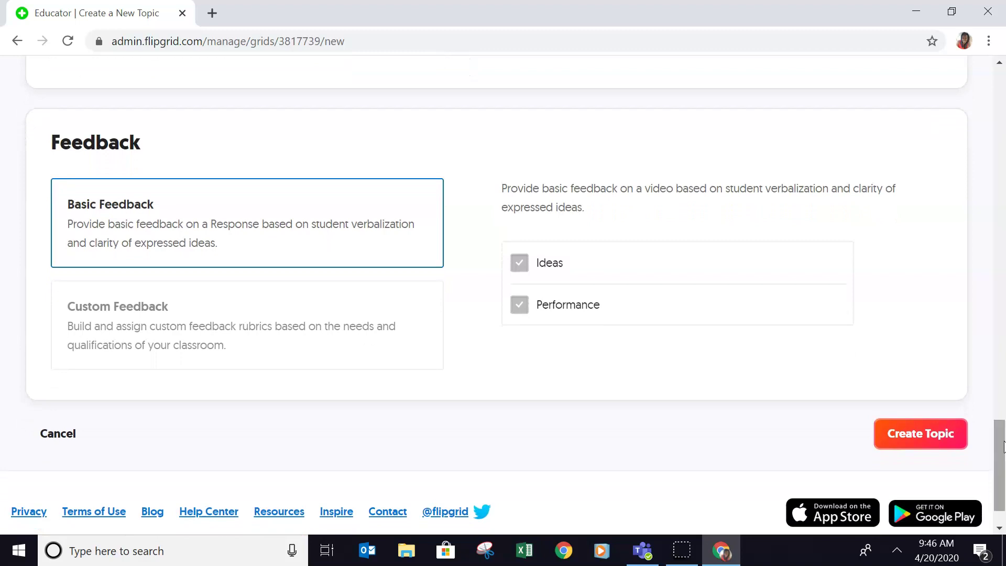
{"action": "left_click", "coordinate": [295, 346]}
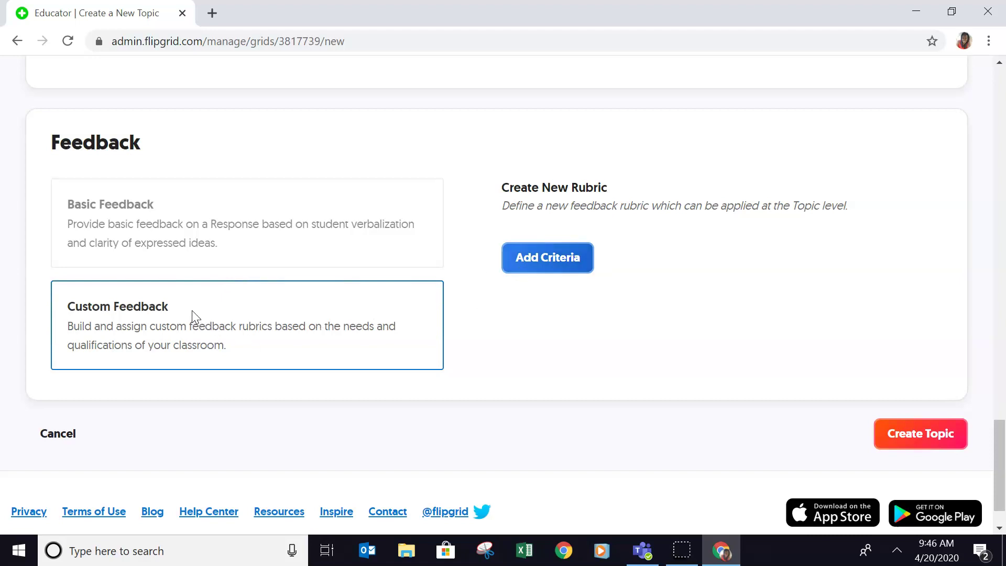
Examine the new criteria form for the custom feedback rubric, including its required fields, and close it without adding a criterion
{"action": "left_click", "coordinate": [520, 260]}
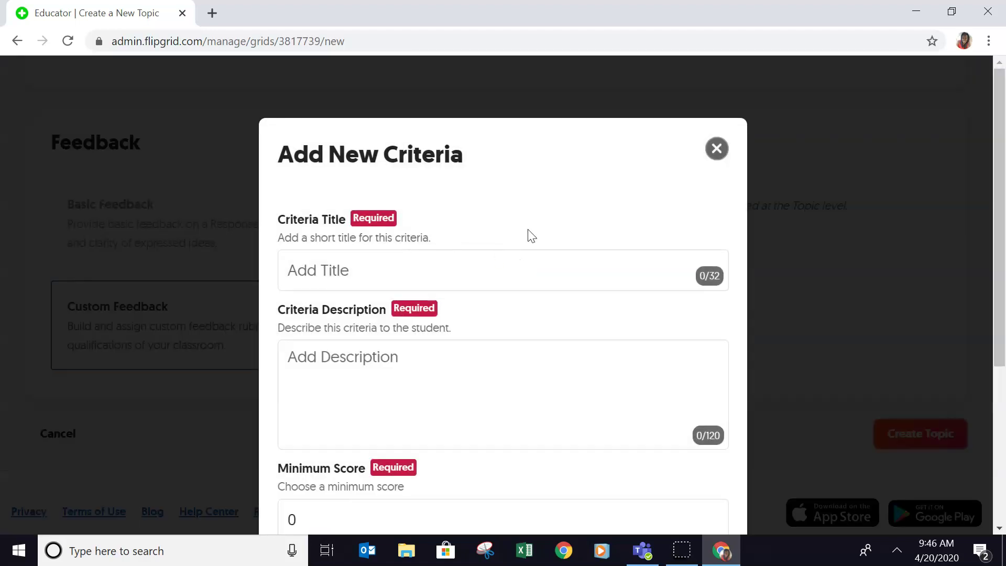
{"action": "left_click_drag", "start_coordinate": [998, 177], "coordinate": [1004, 325]}
{"action": "left_click", "coordinate": [693, 482]}
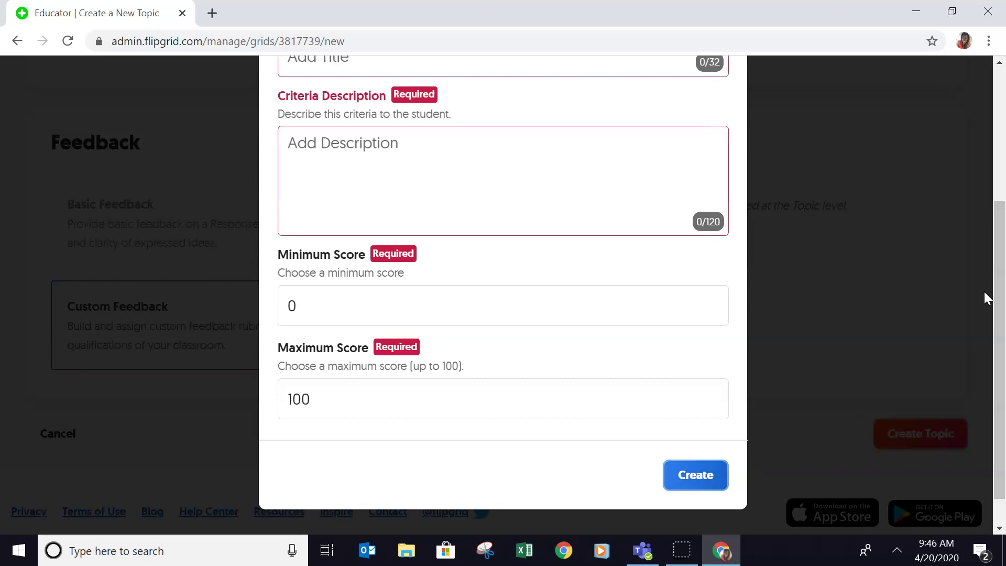
{"action": "left_click_drag", "start_coordinate": [999, 296], "coordinate": [999, 163]}
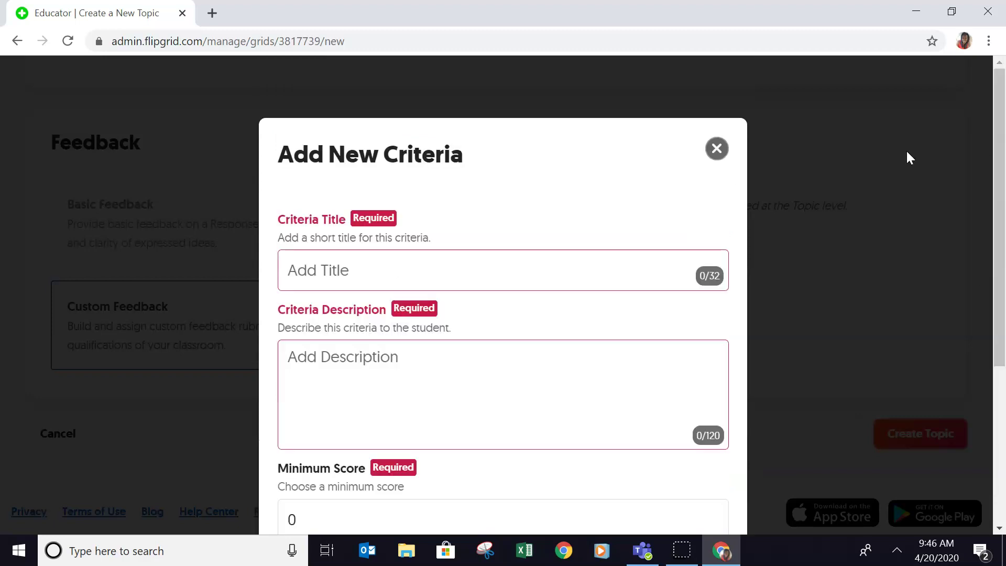
{"action": "left_click", "coordinate": [717, 149]}
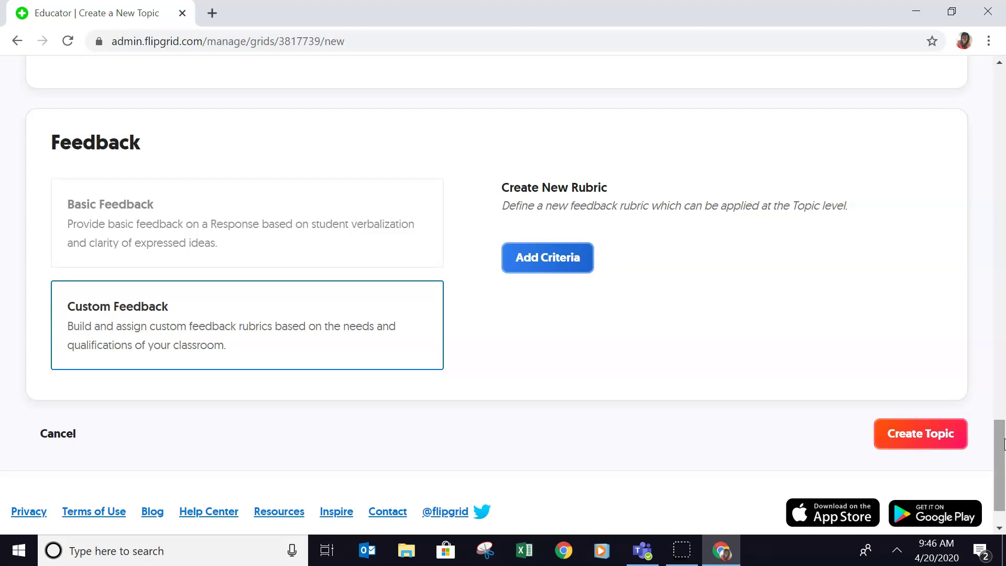
Create the Fractions topic, copy its share link and finish the topic-ready dialog
{"action": "scroll", "coordinate": [975, 417], "scroll_direction": "down", "scroll_amount": 2}
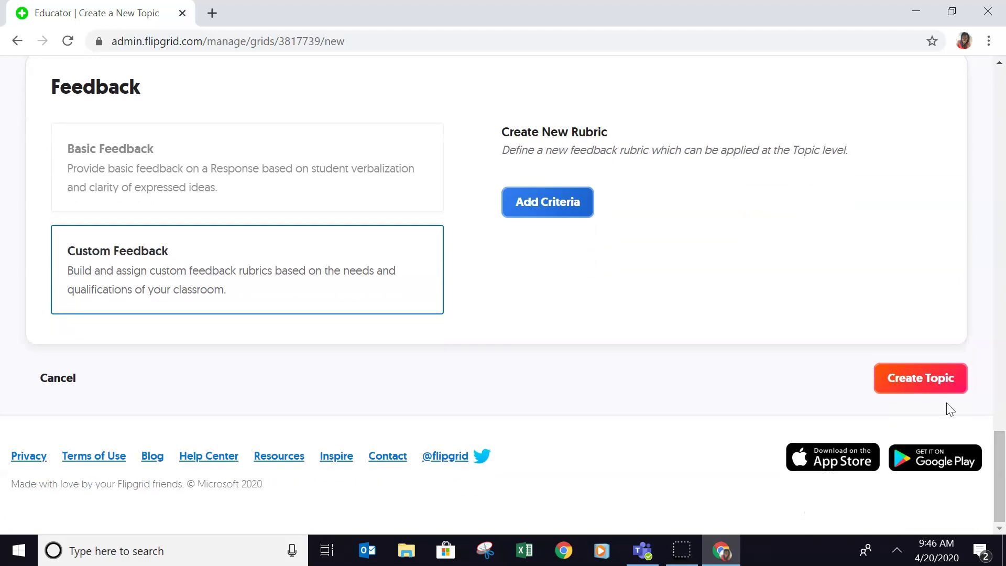
{"action": "left_click", "coordinate": [918, 380]}
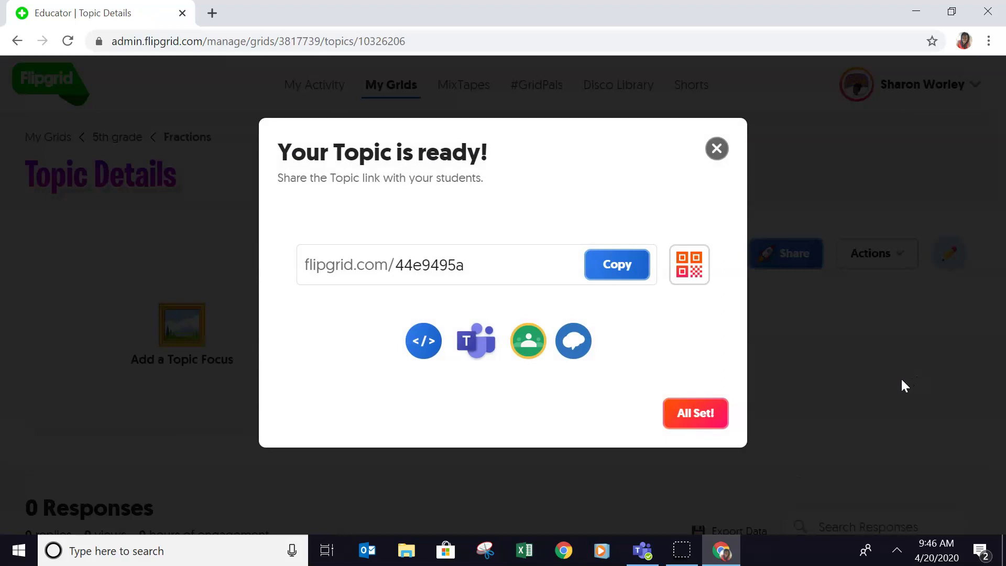
{"action": "left_click", "coordinate": [627, 274]}
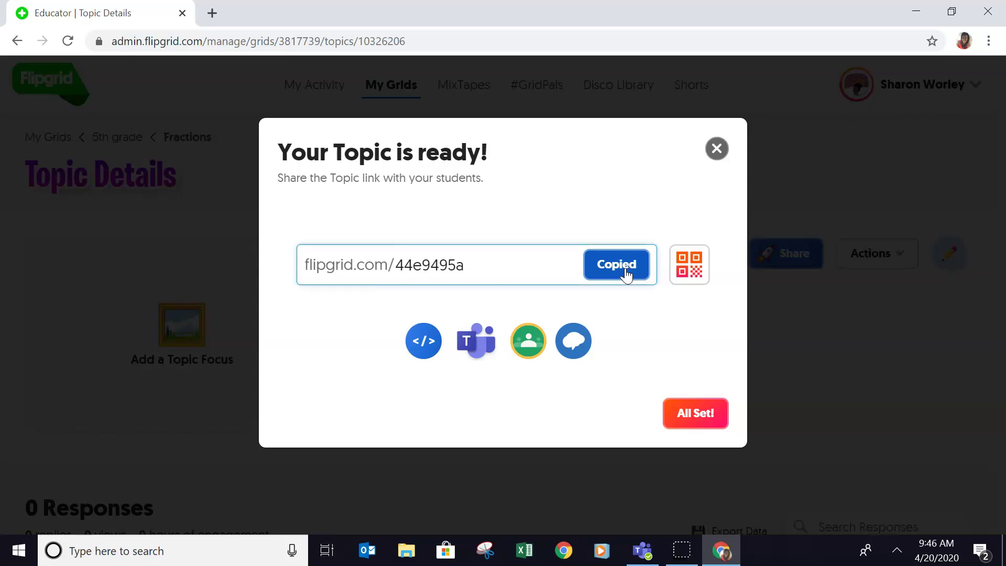
{"action": "left_click", "coordinate": [700, 422]}
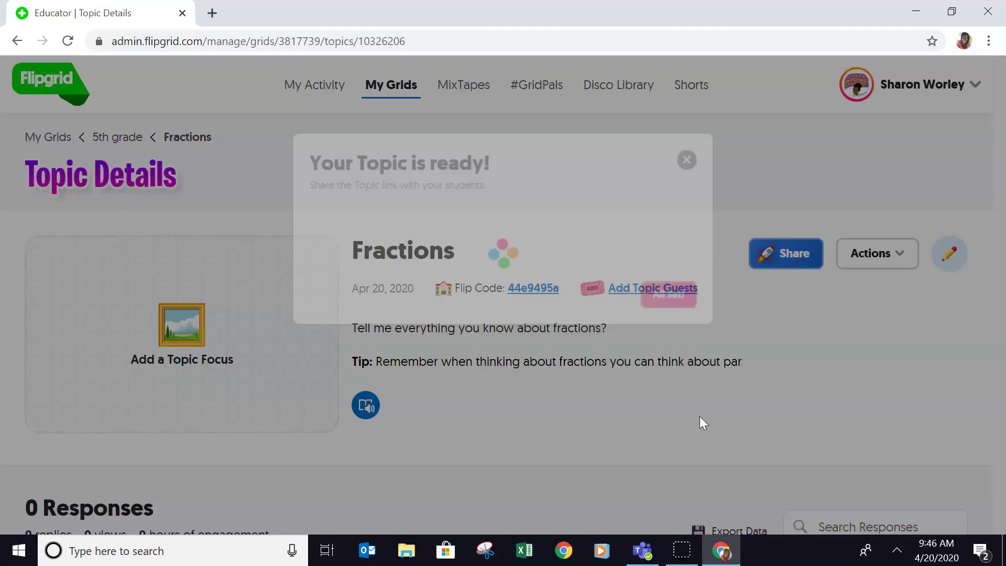
{"action": "triple_click", "coordinate": [703, 423]}
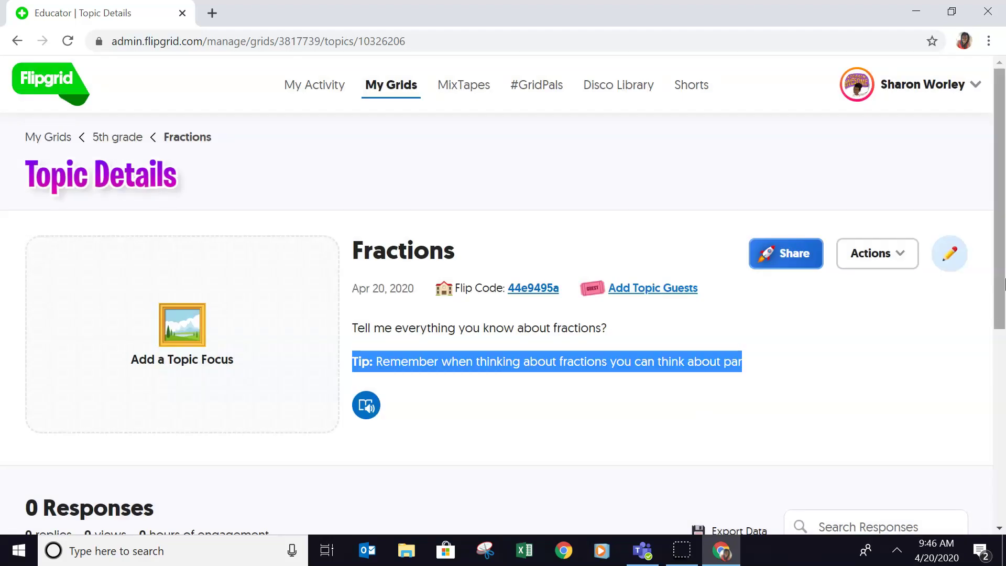
{"action": "left_click", "coordinate": [896, 367]}
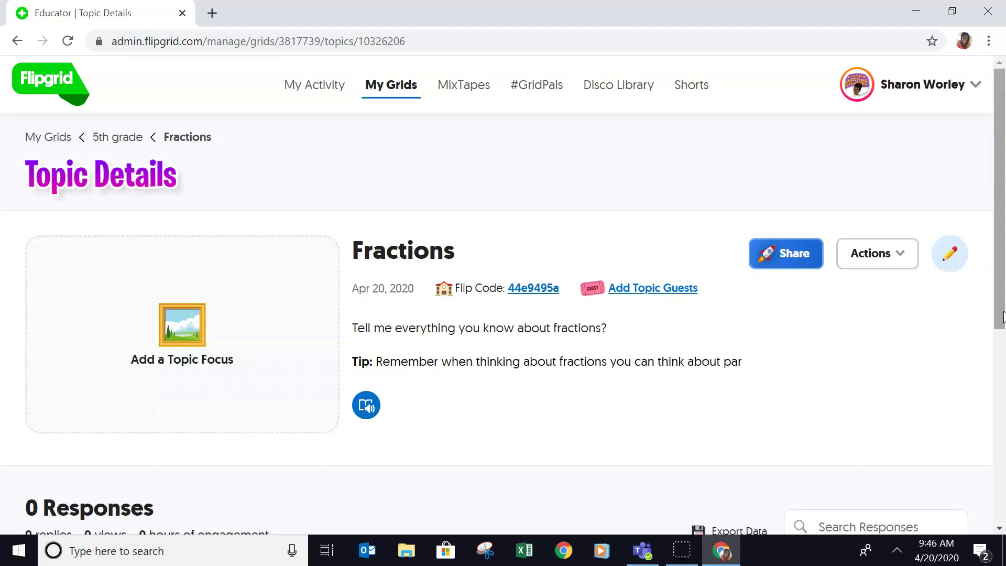
Review the Fractions topic's sharing options and its details page down to the responses section
{"action": "left_click_drag", "start_coordinate": [1000, 308], "coordinate": [1004, 358]}
{"action": "left_click", "coordinate": [775, 234]}
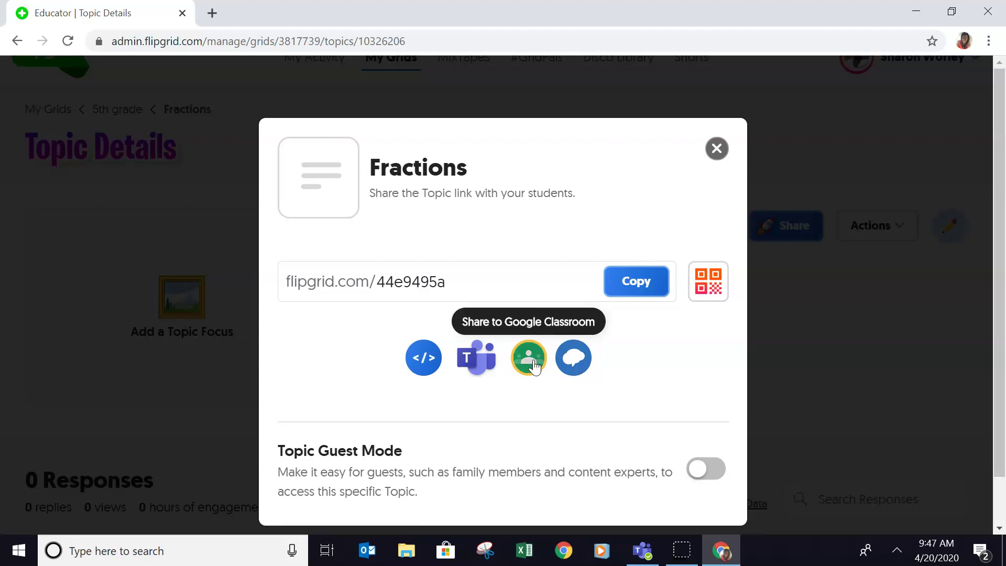
{"action": "left_click", "coordinate": [716, 148]}
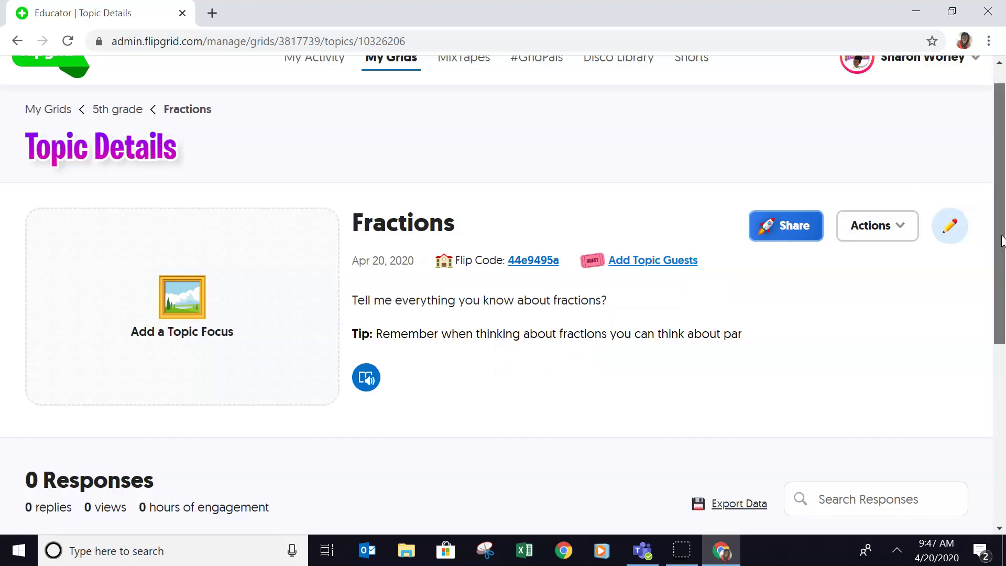
{"action": "scroll", "coordinate": [1002, 262], "scroll_direction": "down", "scroll_amount": 1}
{"action": "left_click_drag", "start_coordinate": [1002, 270], "coordinate": [1002, 306]}
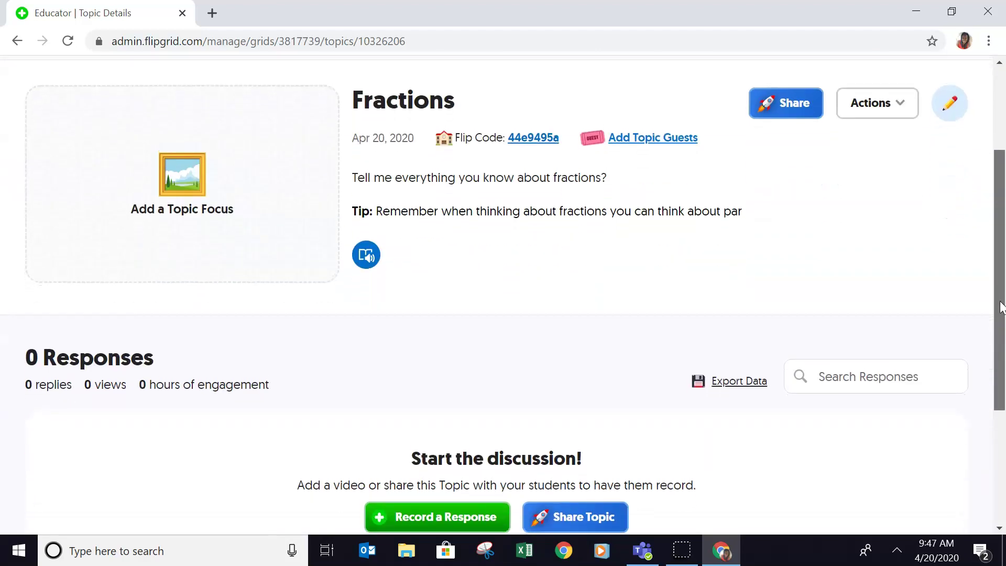
{"action": "scroll", "coordinate": [1001, 246], "scroll_direction": "up", "scroll_amount": 2}
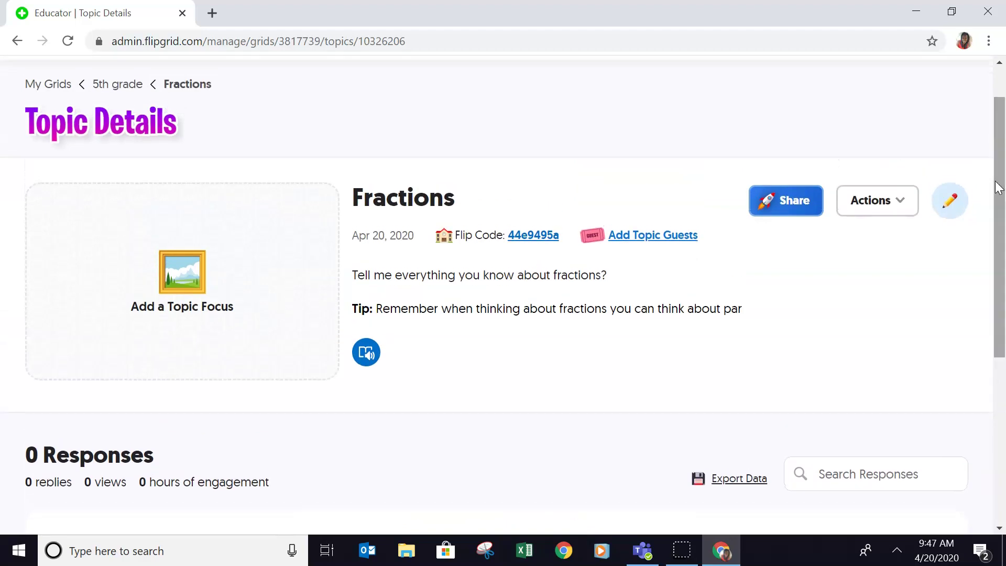
{"action": "scroll", "coordinate": [997, 187], "scroll_direction": "down", "scroll_amount": 5}
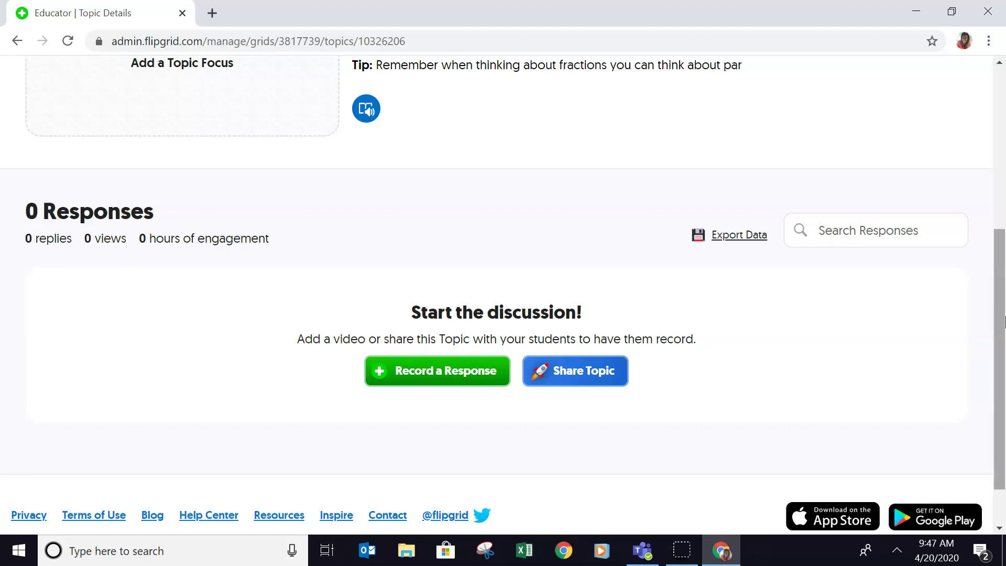
{"action": "left_click_drag", "start_coordinate": [1001, 349], "coordinate": [999, 180]}
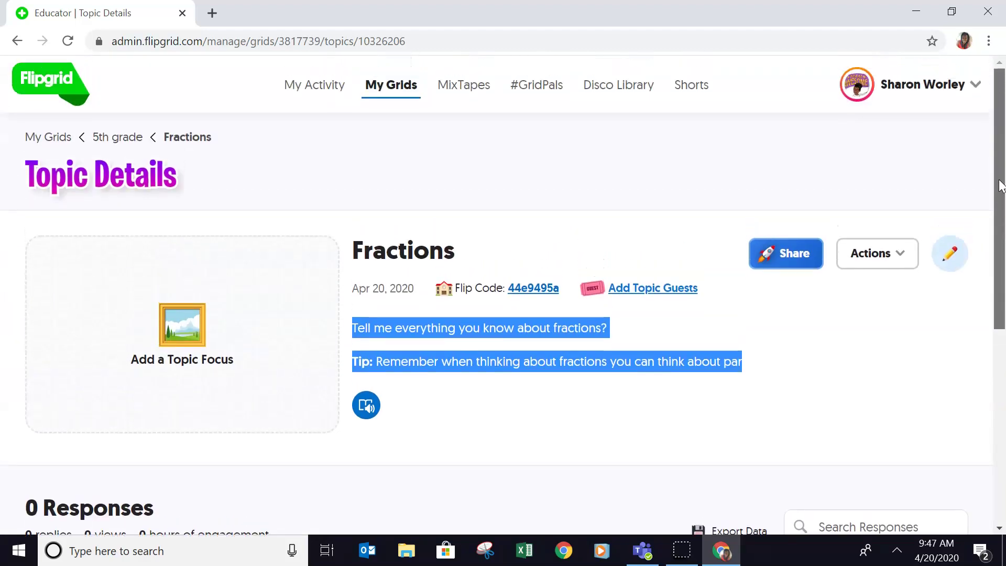
{"action": "left_click", "coordinate": [945, 378]}
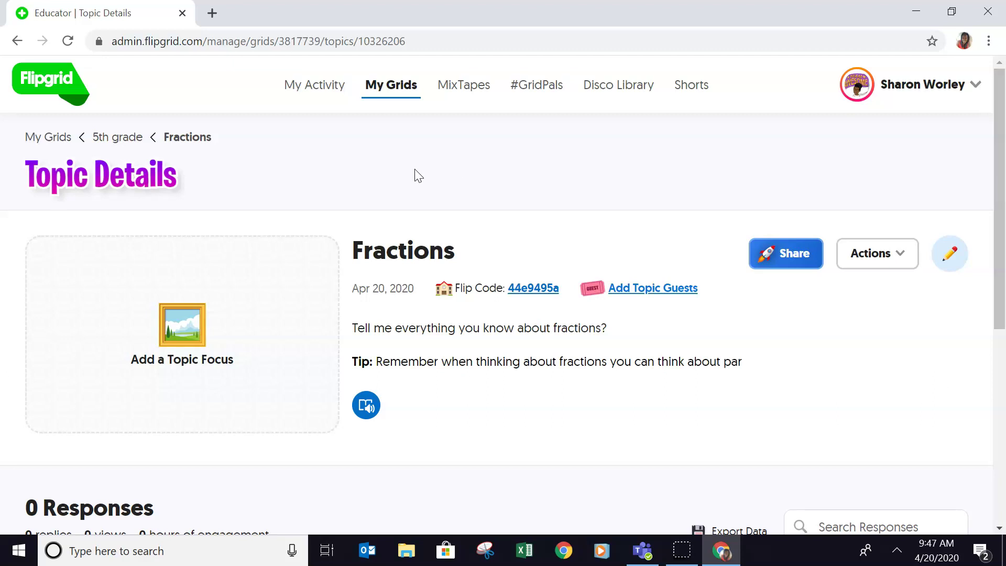
Go back from the topic details to the My Grids page and show the full list of grids
{"action": "left_click", "coordinate": [19, 45]}
{"action": "left_click", "coordinate": [16, 41]}
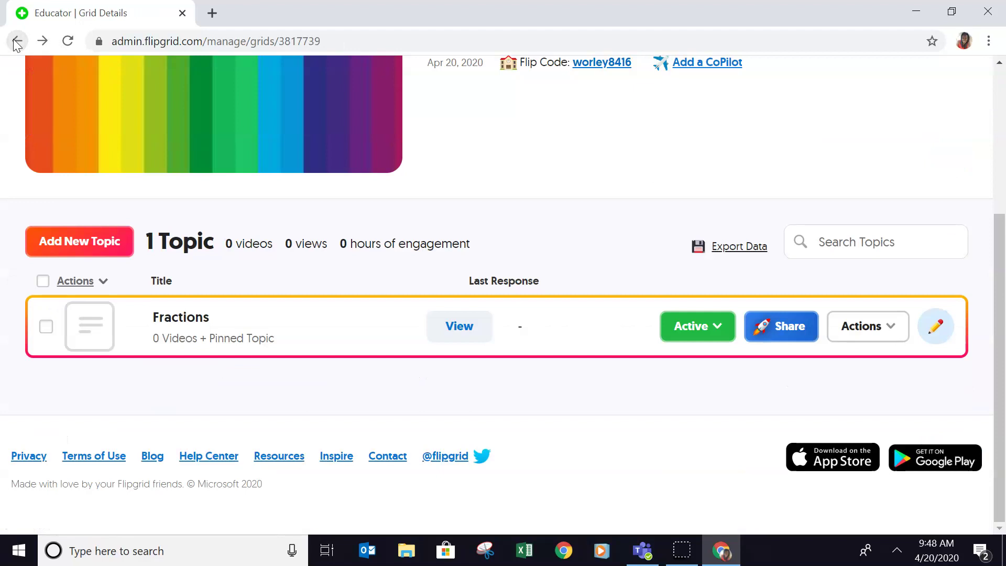
{"action": "left_click", "coordinate": [17, 44]}
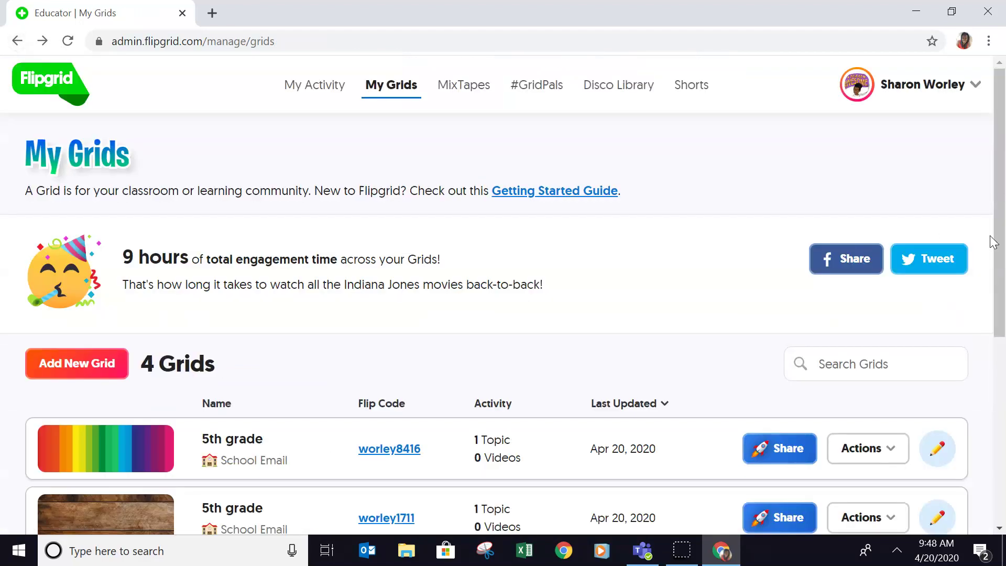
{"action": "left_click_drag", "start_coordinate": [990, 240], "coordinate": [1003, 376]}
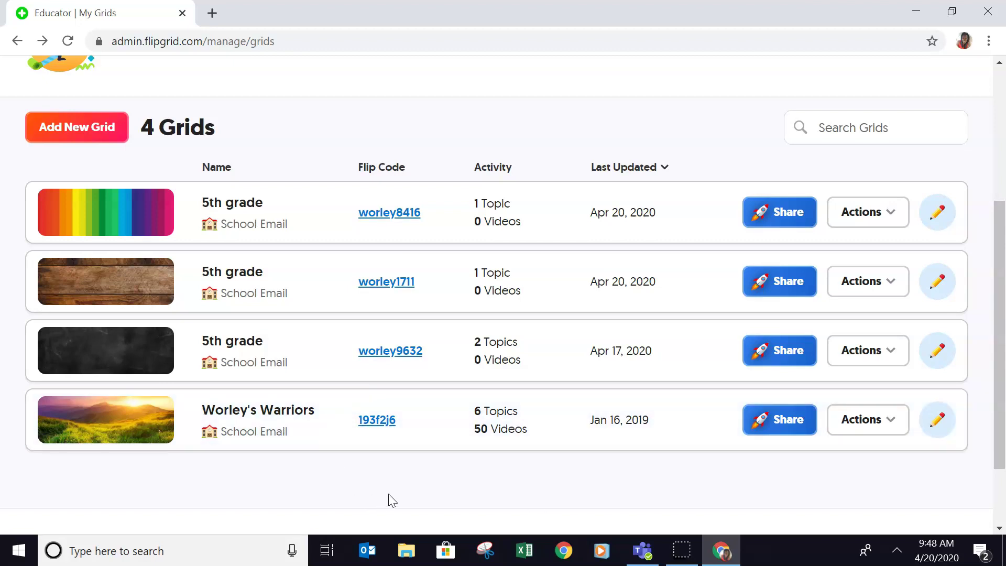
Preview the student join page and Google login of the grid last updated Jan 16, 2019, and close that page
{"action": "left_click", "coordinate": [376, 425]}
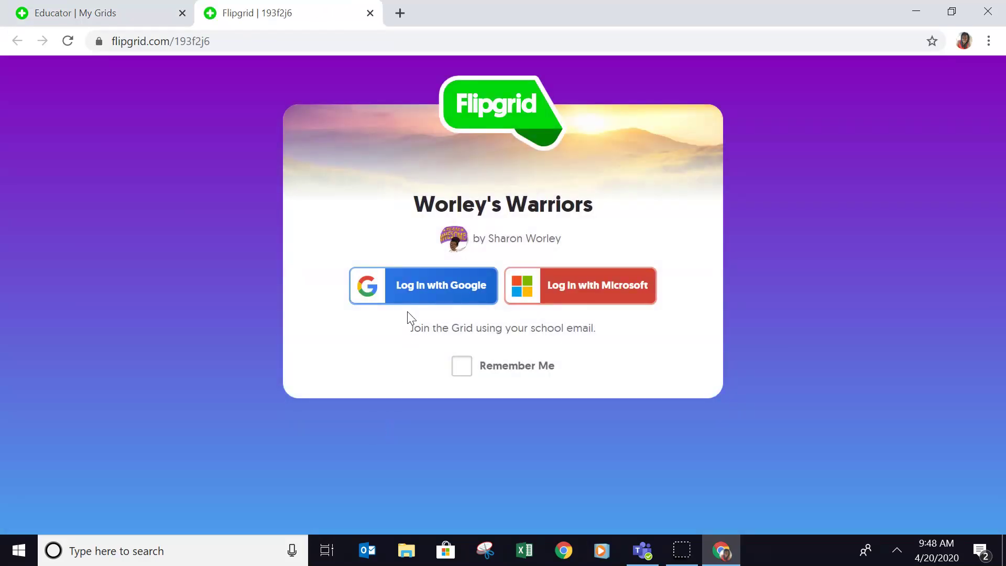
{"action": "left_click", "coordinate": [418, 300]}
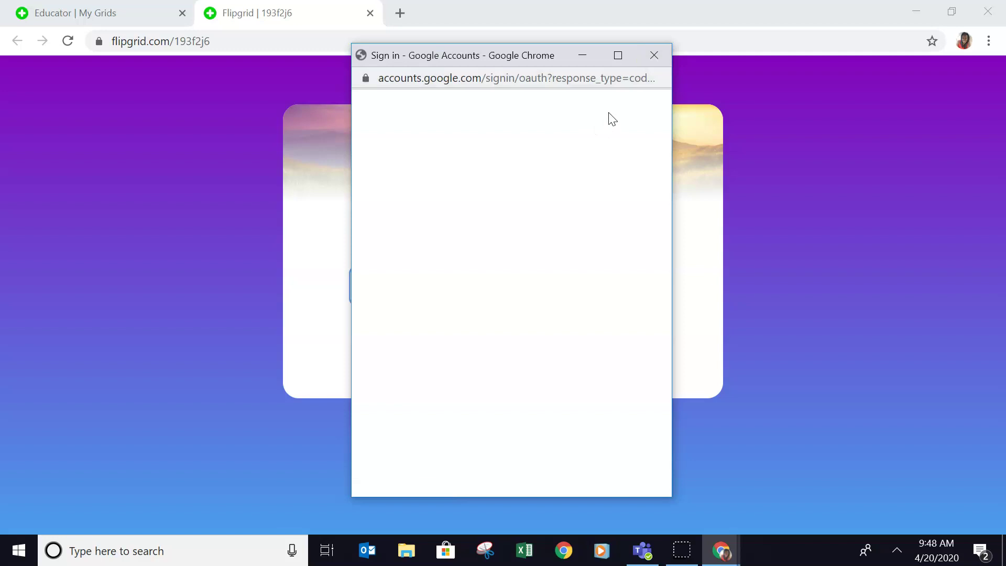
{"action": "left_click", "coordinate": [652, 58]}
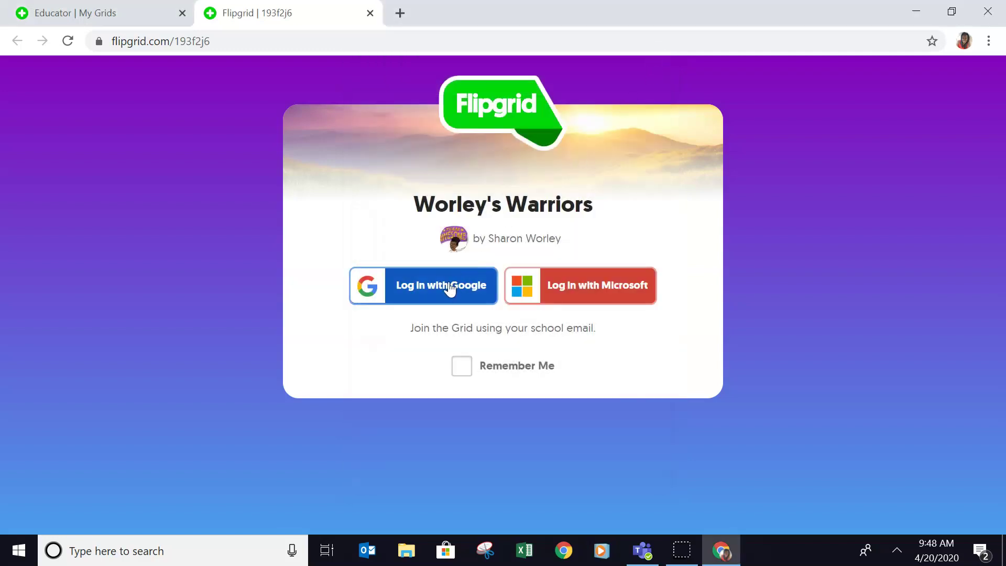
{"action": "left_click", "coordinate": [449, 287]}
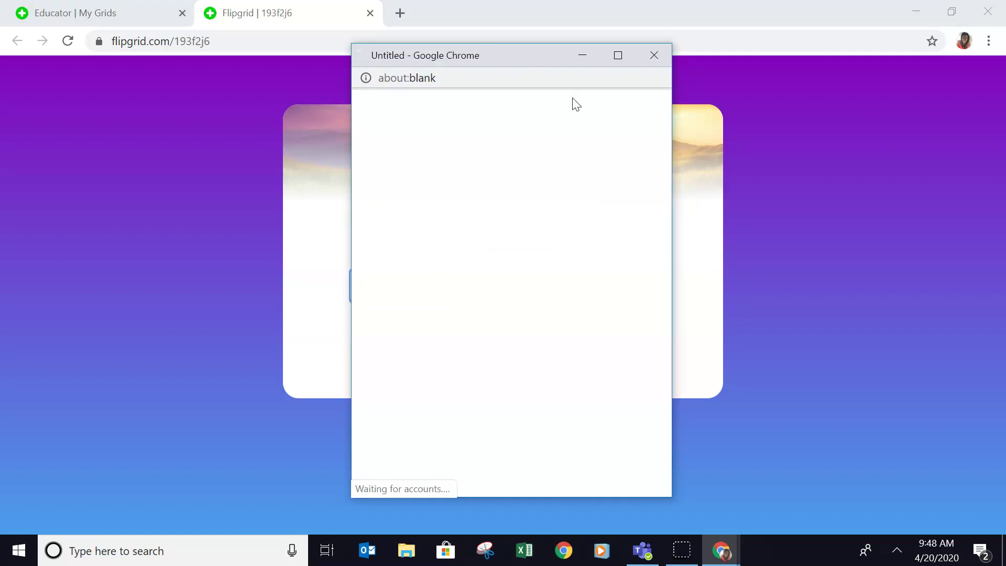
{"action": "left_click", "coordinate": [653, 57]}
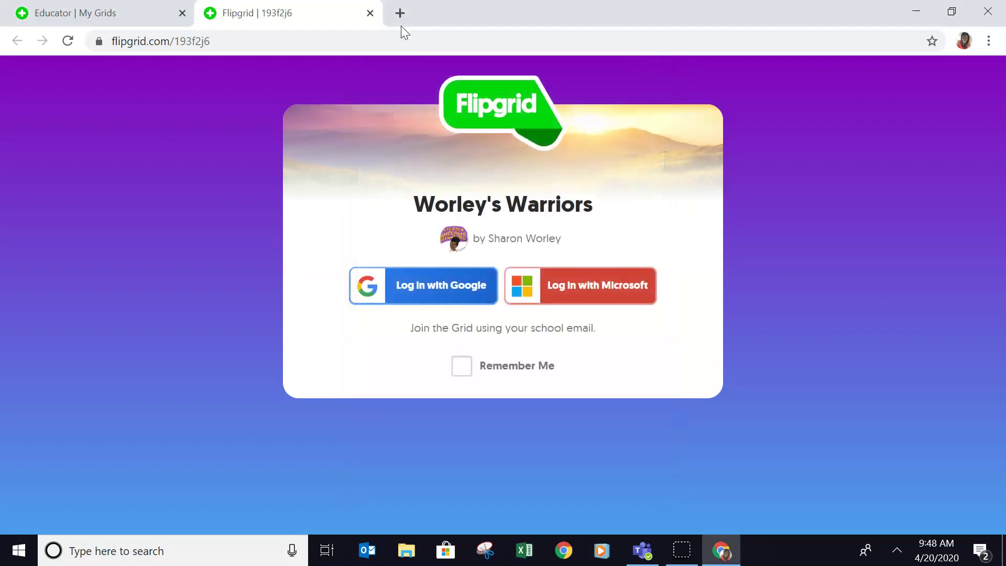
{"action": "left_click", "coordinate": [371, 13]}
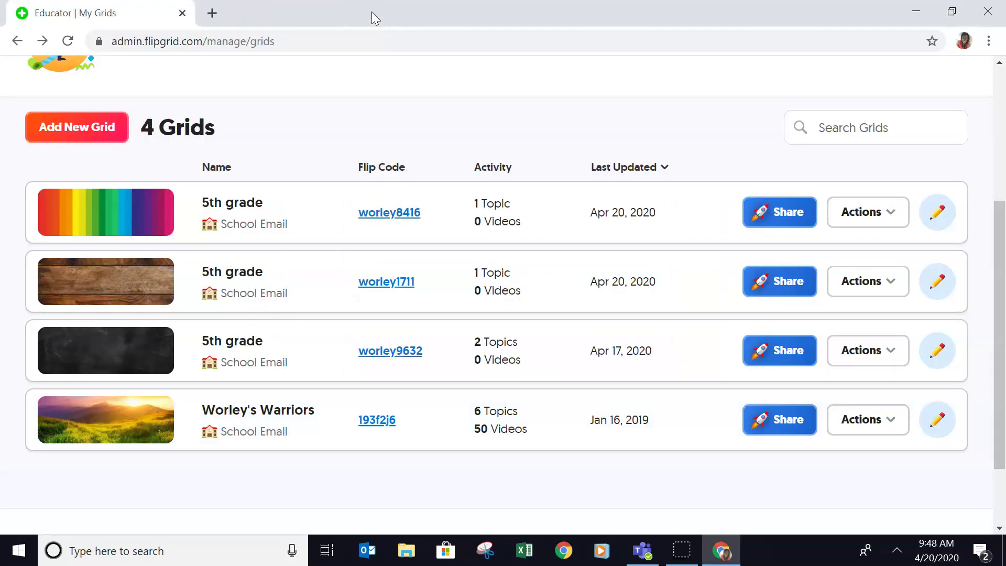
Open the grid last updated Jan 16, 2019, check the status options of its fractions topic, and return to the topic list
{"action": "left_click", "coordinate": [263, 417]}
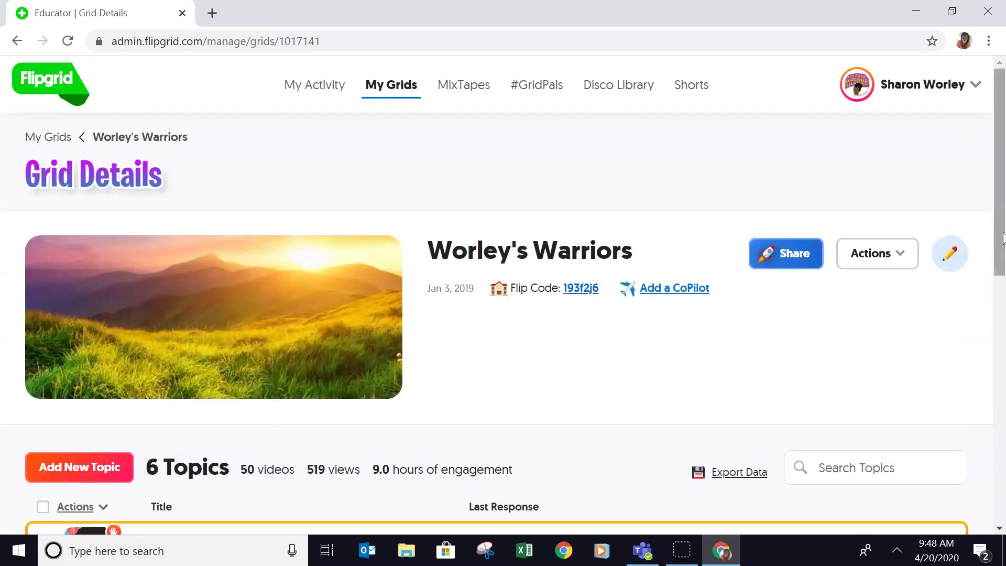
{"action": "scroll", "coordinate": [998, 185], "scroll_direction": "down", "scroll_amount": 5}
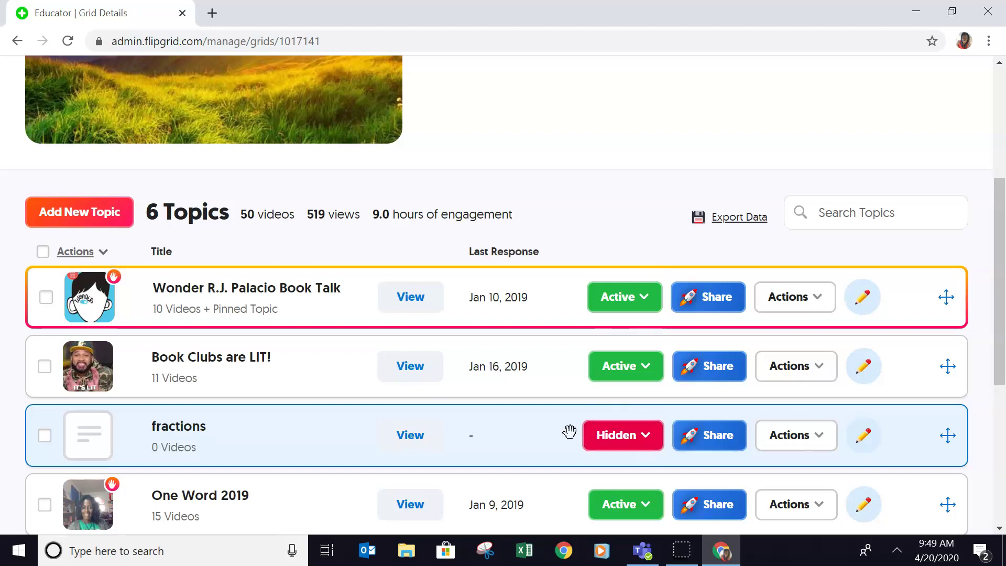
{"action": "left_click", "coordinate": [646, 443]}
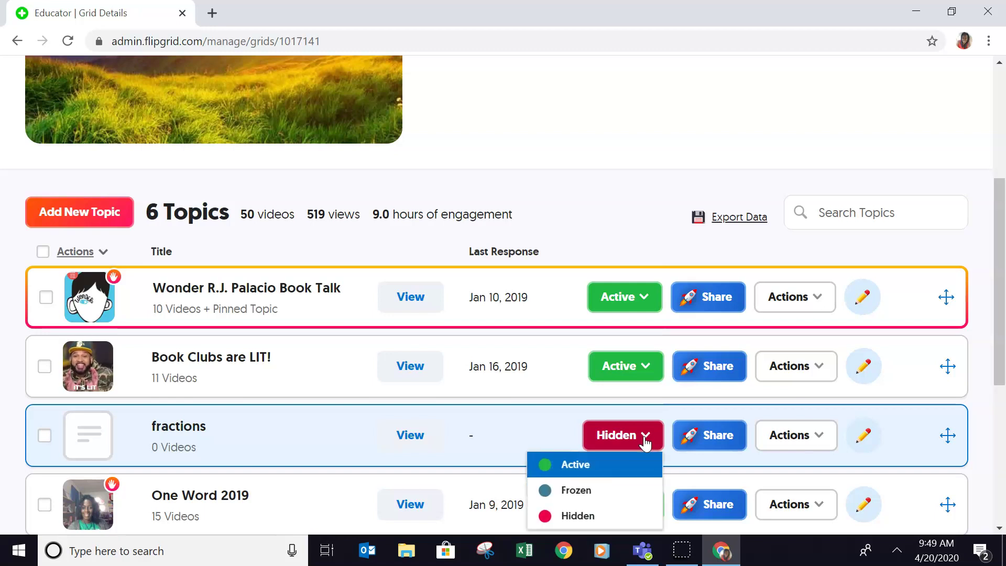
{"action": "left_click", "coordinate": [565, 414]}
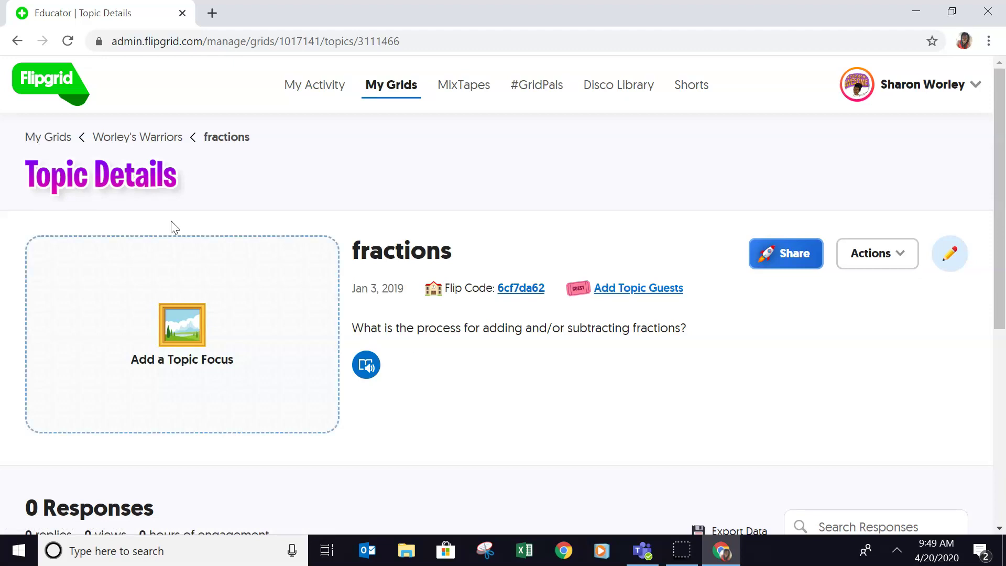
{"action": "left_click", "coordinate": [17, 41]}
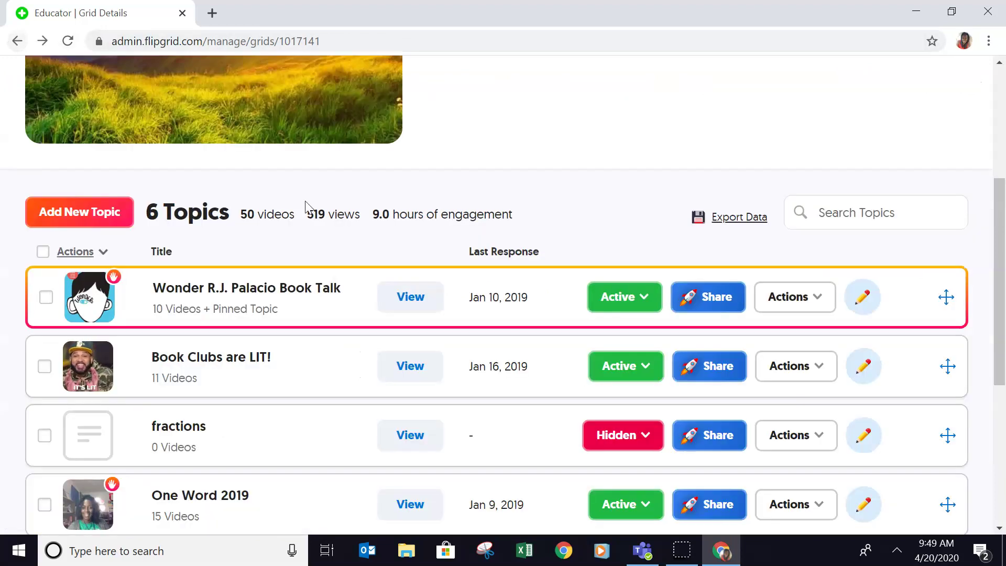
Open the Wonder R.J. Palacio Book Talk topic and review its student responses down to the end of the list
{"action": "left_click", "coordinate": [304, 293]}
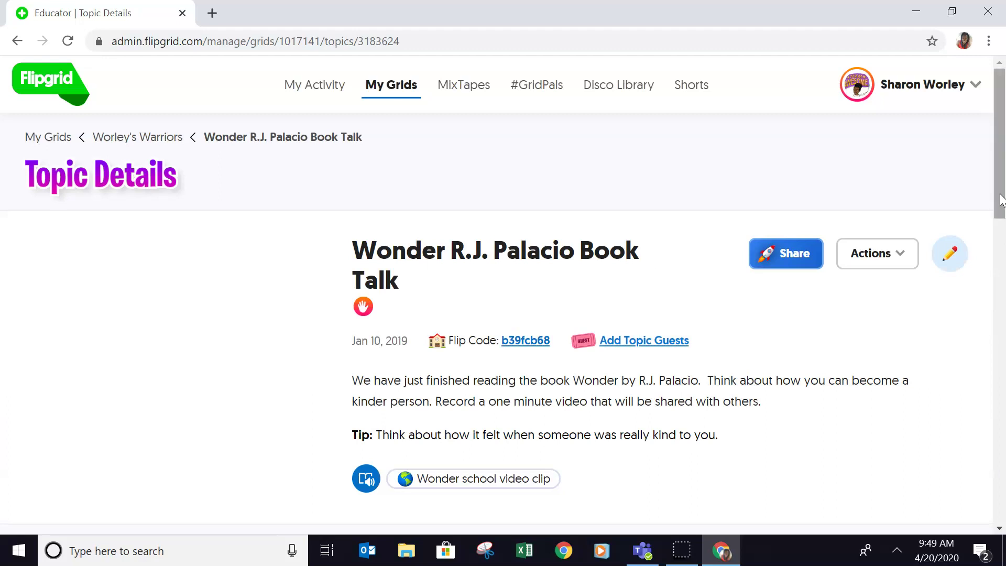
{"action": "left_click_drag", "start_coordinate": [1004, 230], "coordinate": [1004, 329]}
{"action": "left_click_drag", "start_coordinate": [996, 255], "coordinate": [999, 299]}
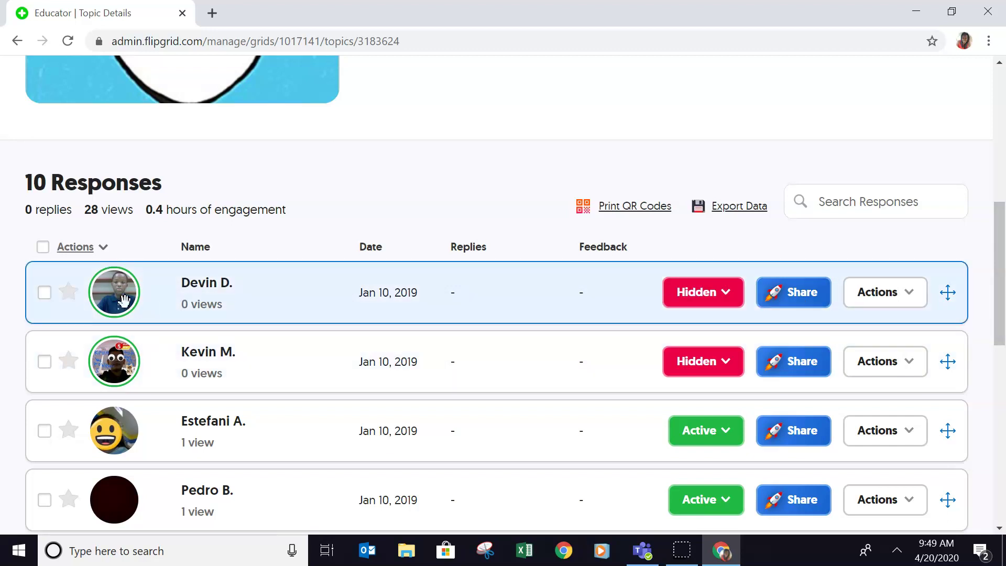
{"action": "left_click_drag", "start_coordinate": [1000, 316], "coordinate": [1004, 454]}
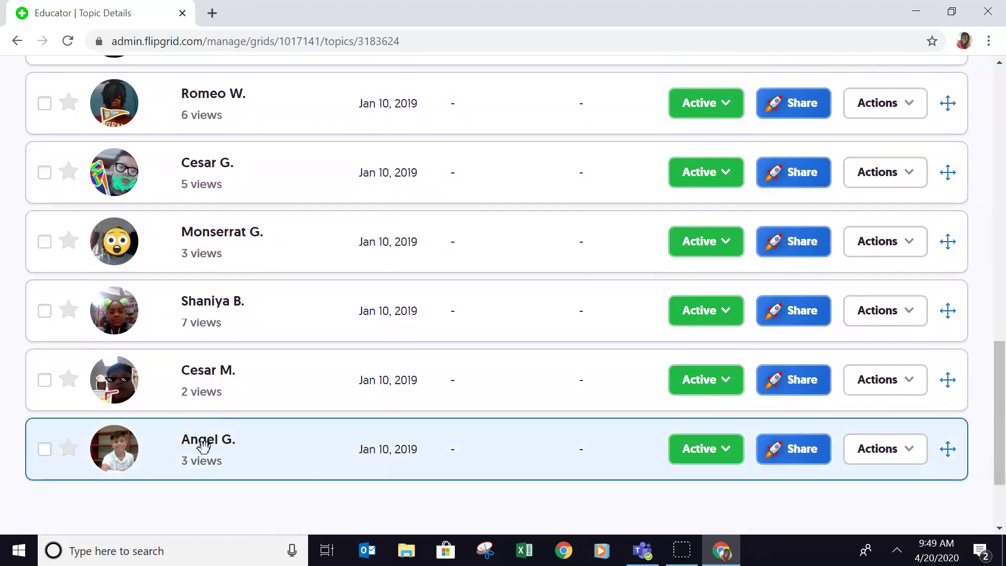
Play the last student's video response at a lower volume and review its feedback, grading rubric and comment options, reopening the response if it closes
{"action": "left_click", "coordinate": [203, 446]}
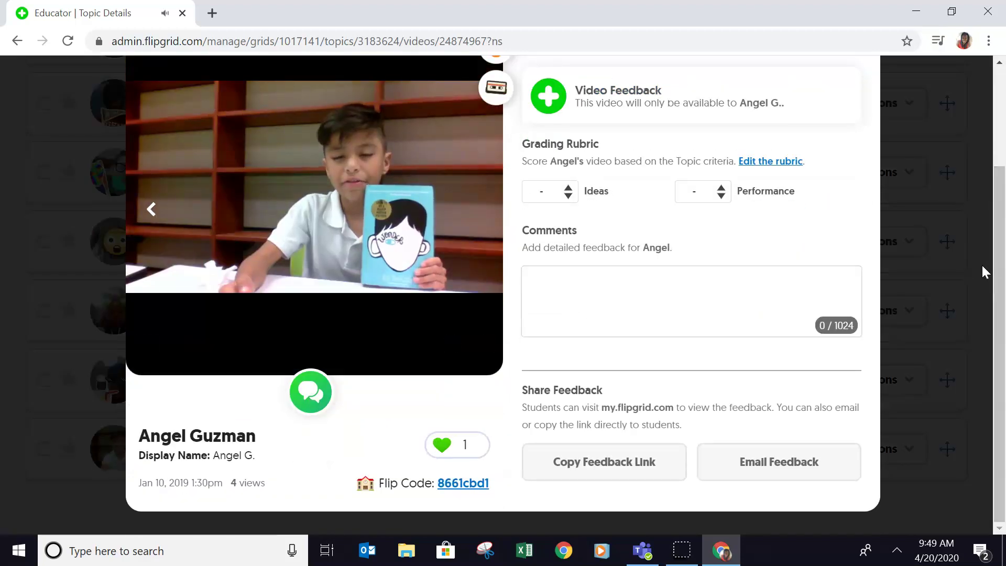
{"action": "scroll", "coordinate": [995, 257], "scroll_direction": "up", "scroll_amount": 1}
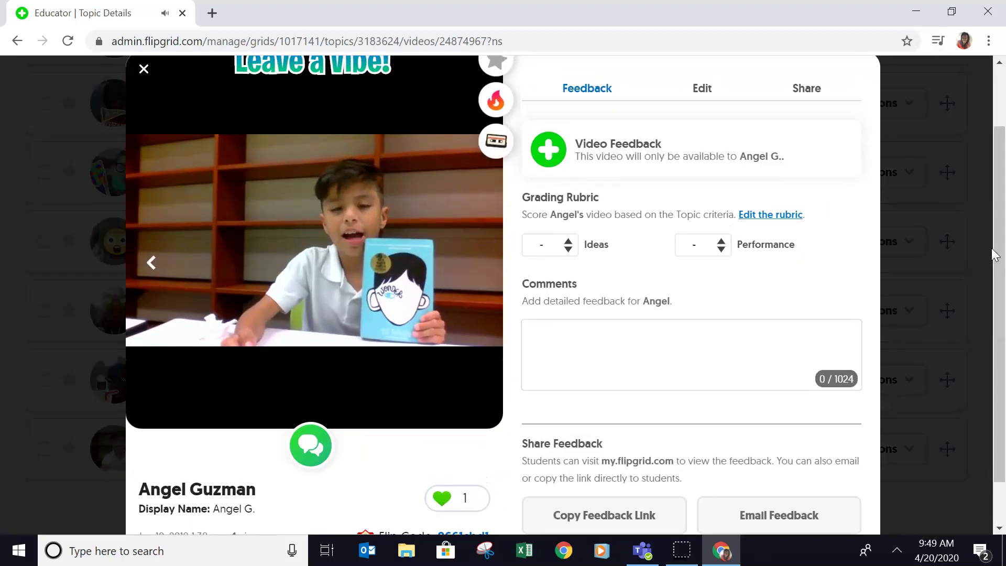
{"action": "key", "text": "XF86AudioLowerVolume"}
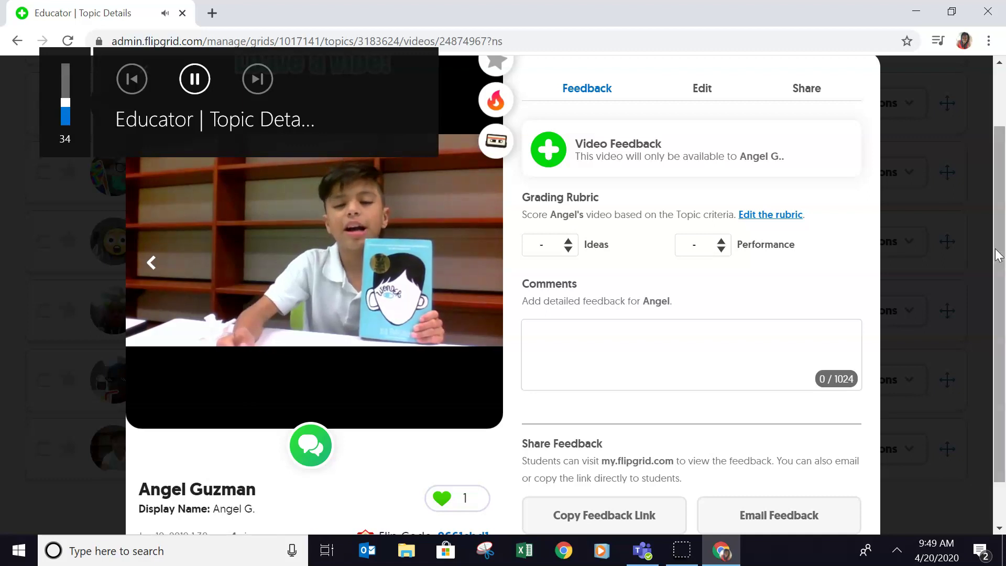
{"action": "scroll", "coordinate": [995, 246], "scroll_direction": "up", "scroll_amount": 1}
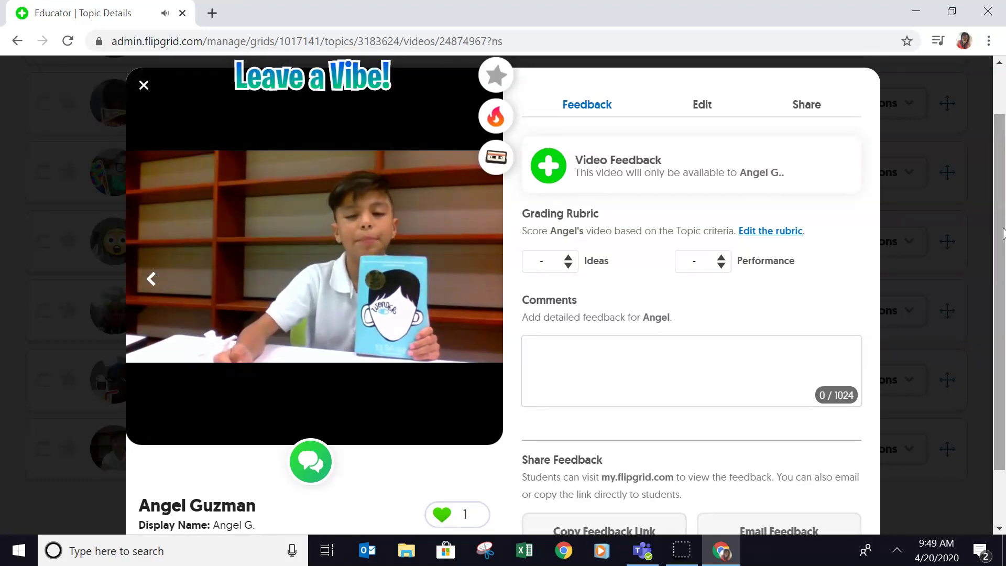
{"action": "scroll", "coordinate": [1000, 247], "scroll_direction": "down", "scroll_amount": 1}
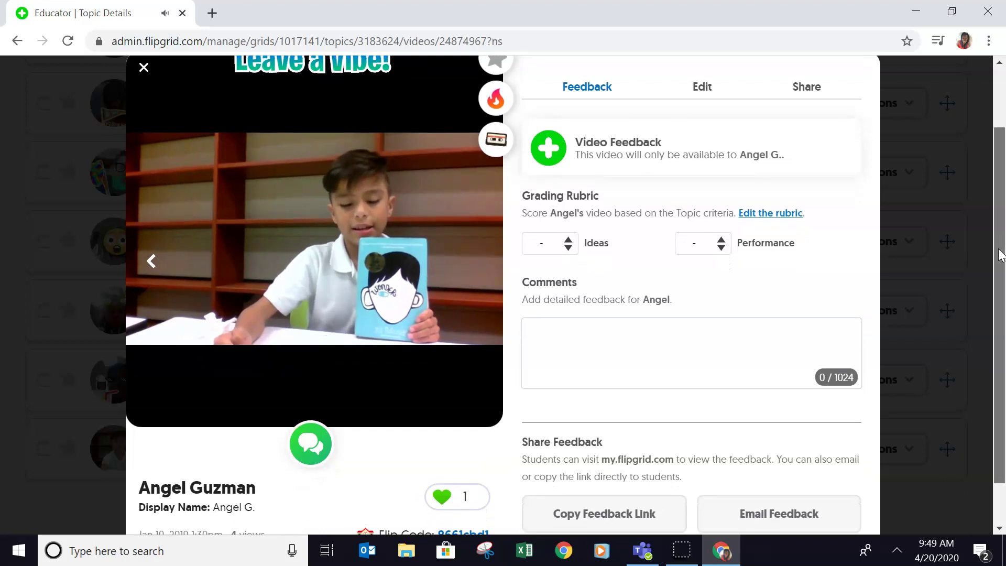
{"action": "left_click_drag", "start_coordinate": [1000, 251], "coordinate": [987, 219]}
{"action": "left_click", "coordinate": [985, 212]}
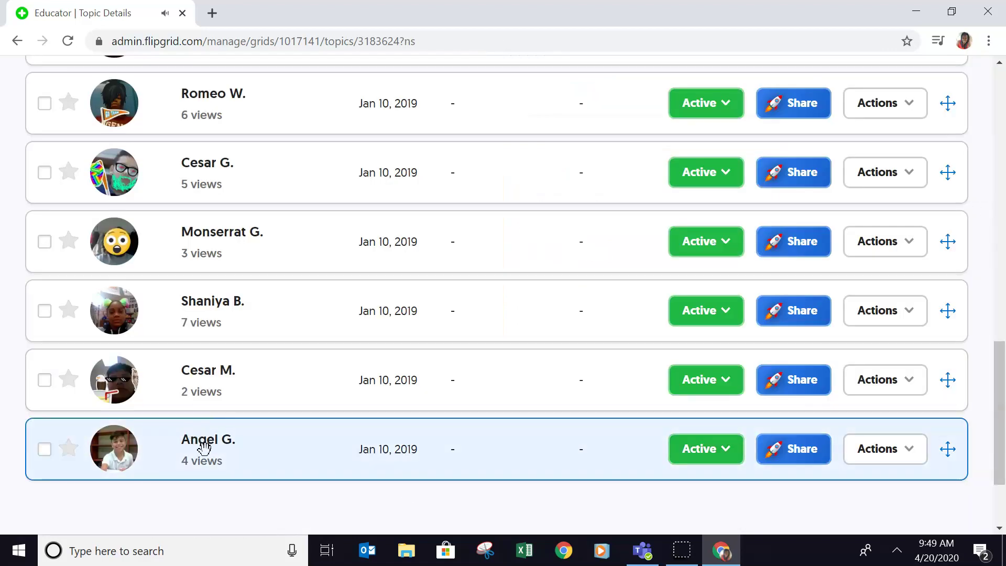
{"action": "left_click", "coordinate": [202, 447]}
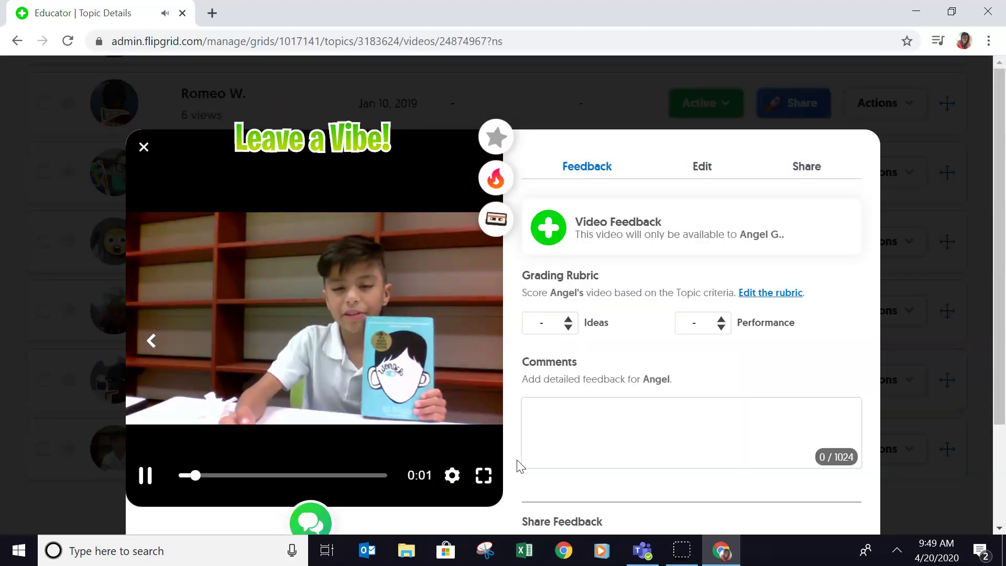